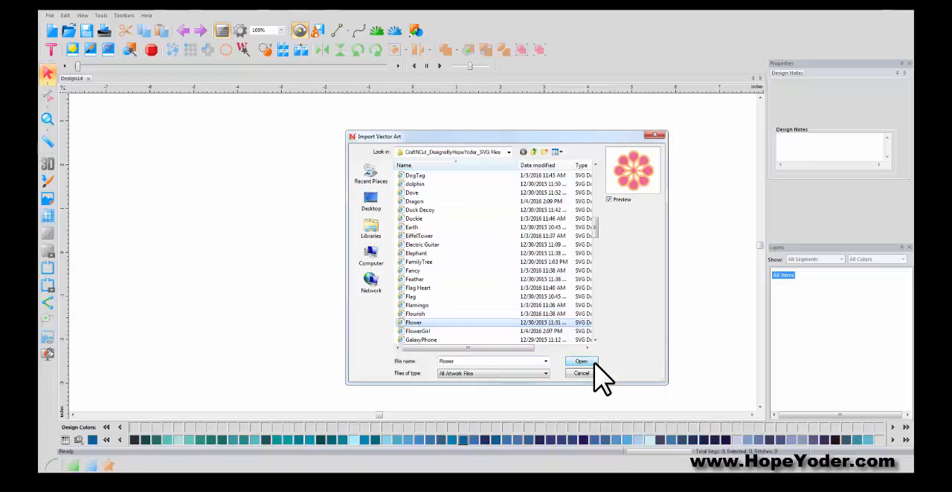
- Import the Flower vector artwork, reposition it, and move its orange outline shape sideways off the pink petals
click(594, 363)
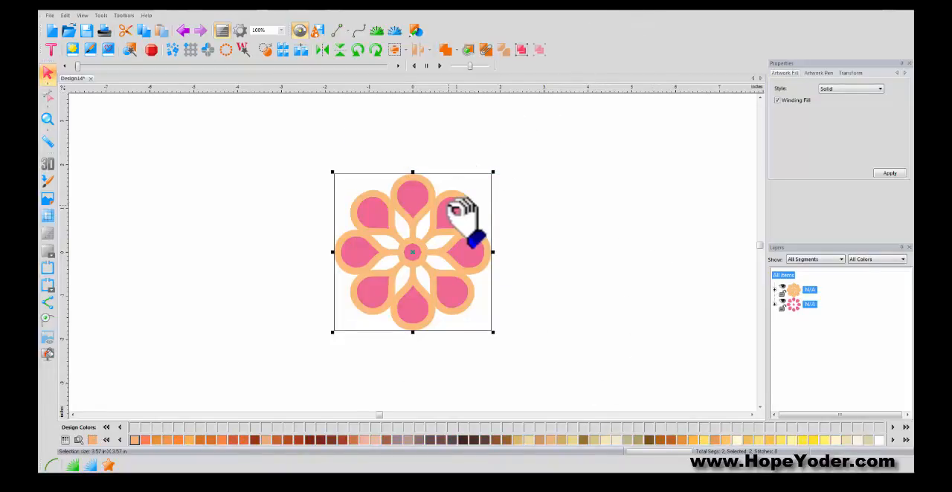
drag(461, 212, 491, 201)
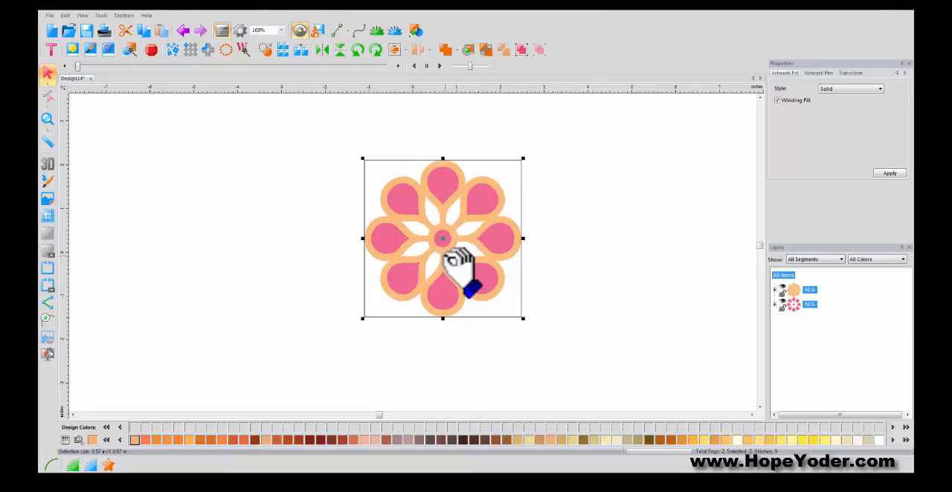
click(809, 290)
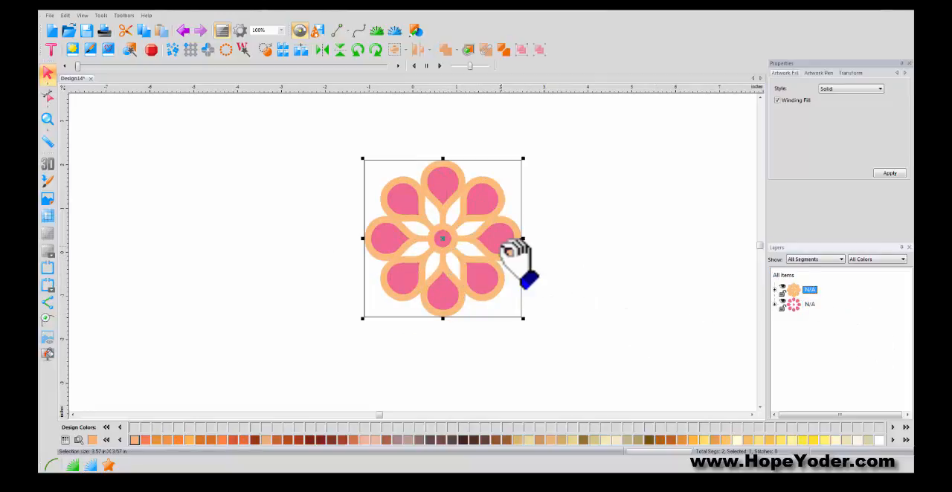
drag(561, 256, 611, 259)
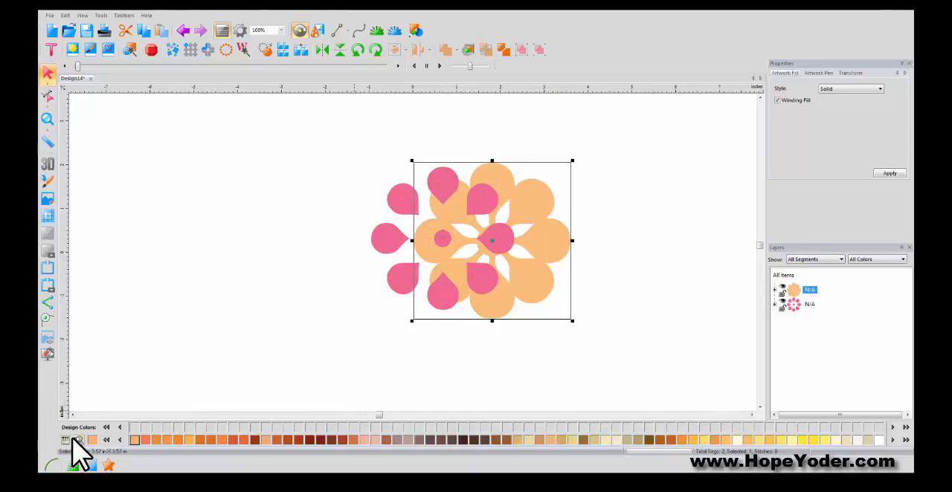
- Try to find a thread color for the orange flower shape by searching for "tea"
click(79, 440)
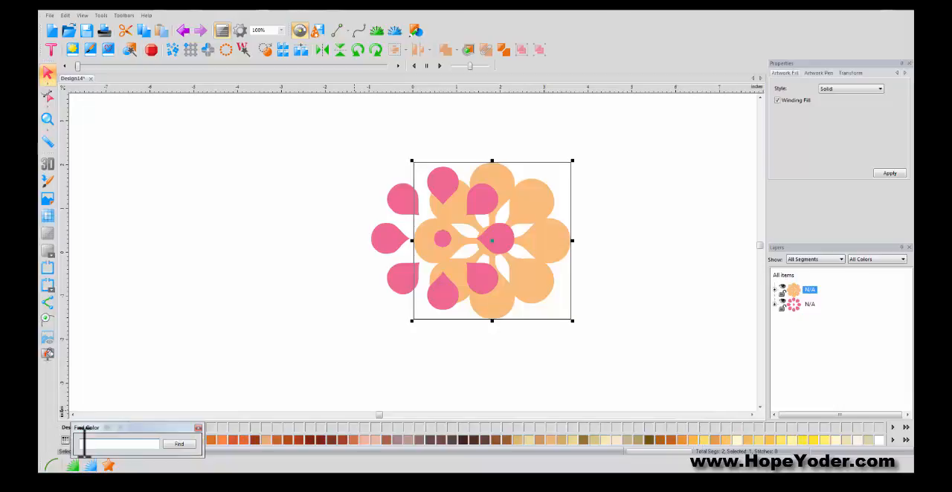
text(pin)
key(BackSpace)
key(BackSpace)
key(BackSpace)
text(teal)
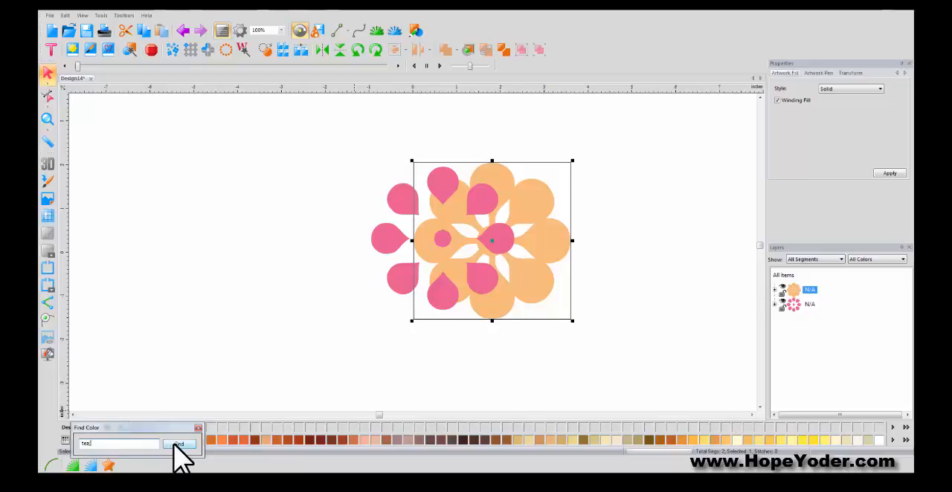
click(180, 444)
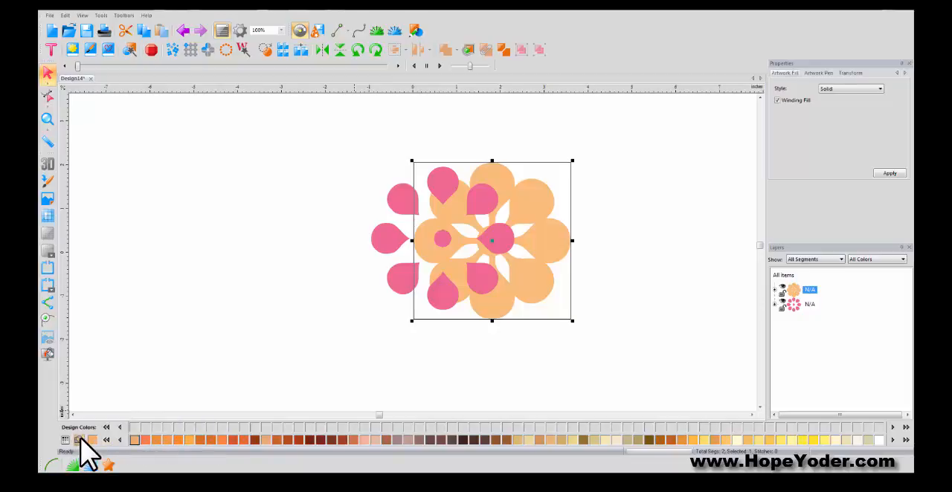
- Find "teal" in the thread palette and recolor the orange flower shape with Floriani Poly 2042 Aquamarine
click(79, 439)
text(teal)
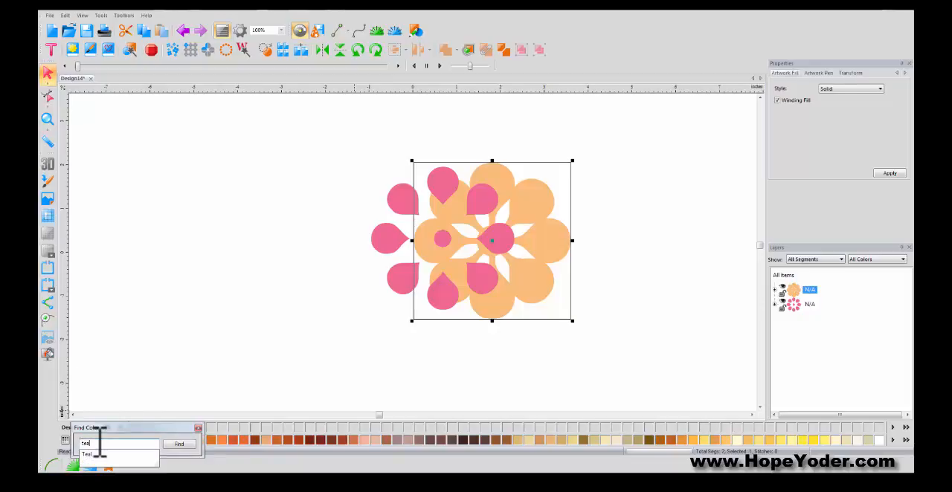
click(181, 445)
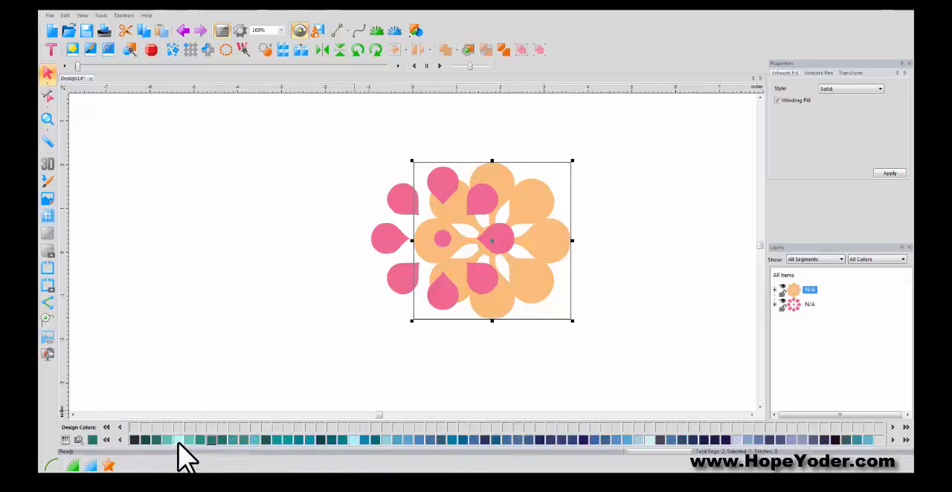
click(275, 440)
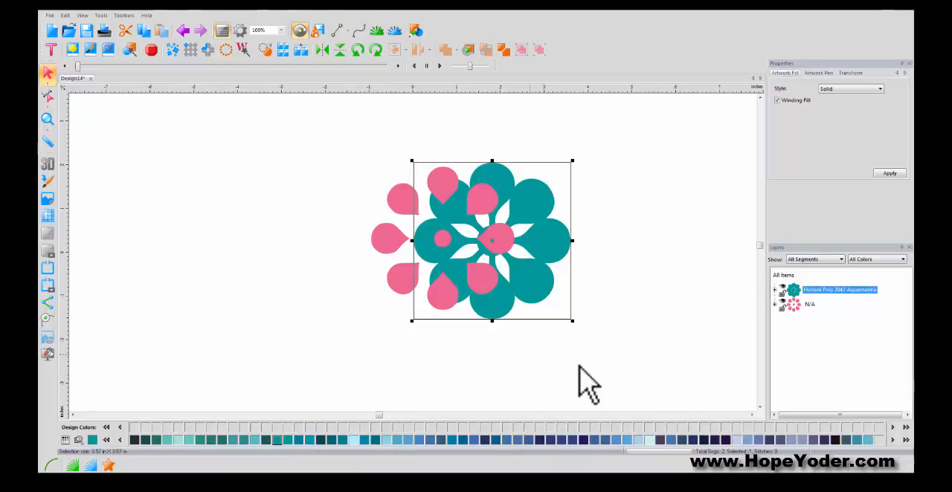
- Center the aquamarine and pink flower shapes on each other and combine them into one cutout flower
click(783, 275)
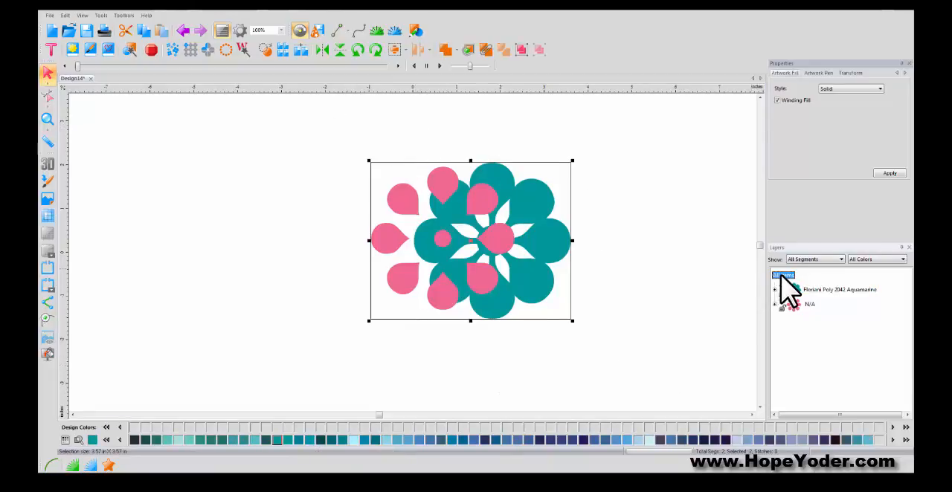
click(404, 51)
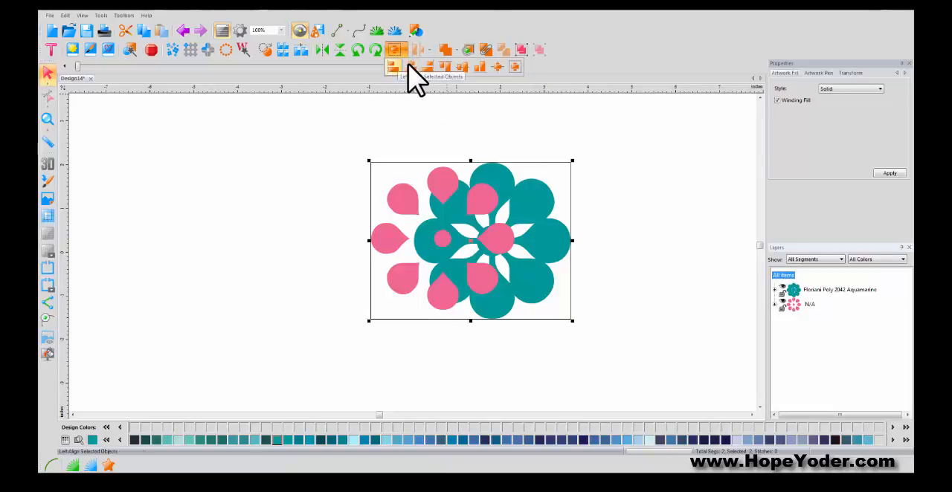
click(515, 67)
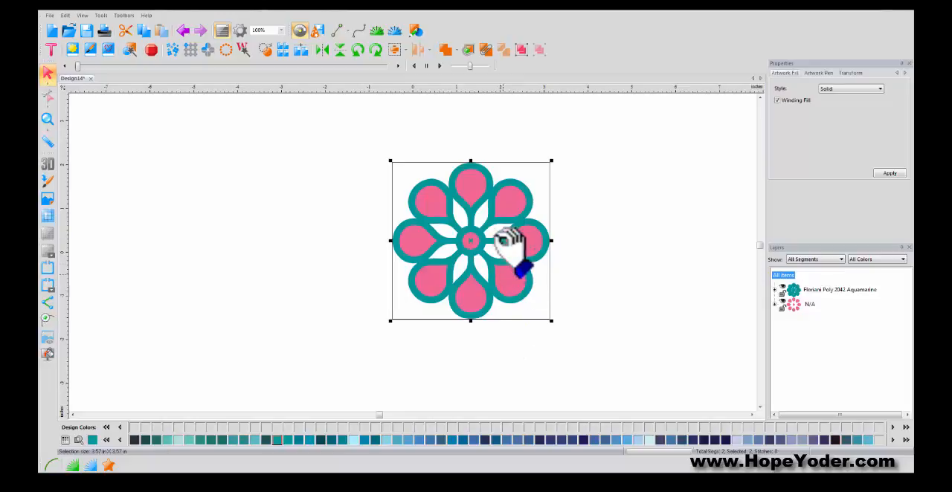
click(484, 54)
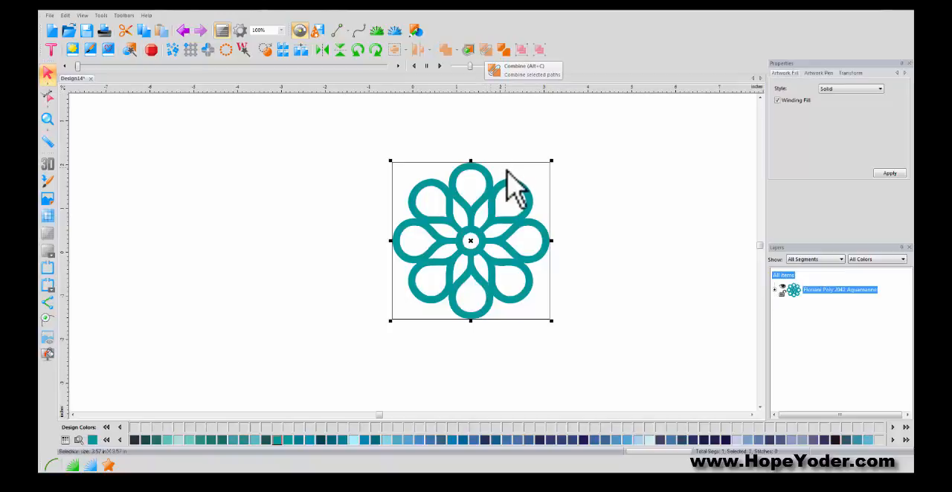
drag(527, 195, 439, 173)
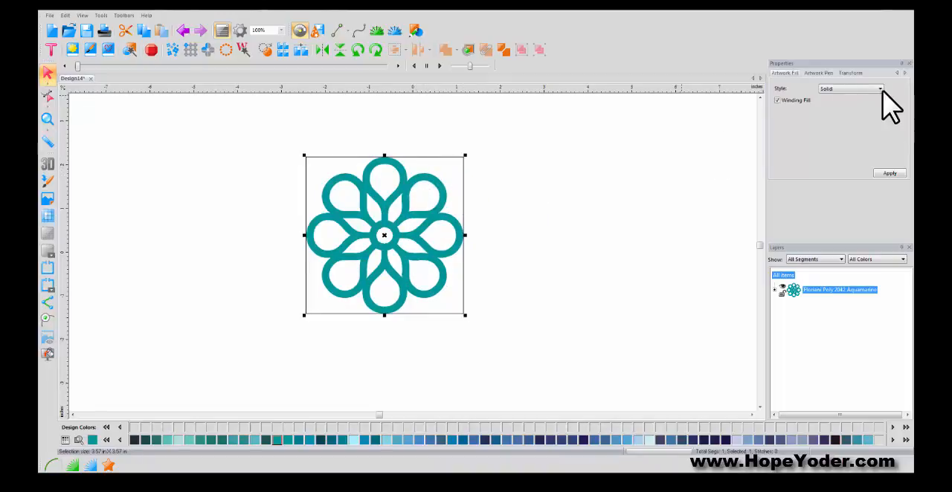
- Resize the combined flower to 1 inch wide, keeping its aspect ratio
click(850, 73)
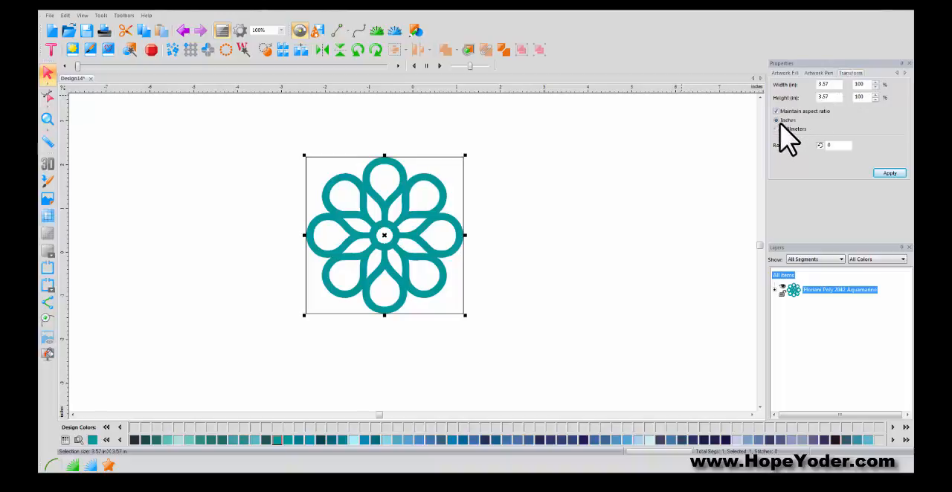
drag(831, 84, 808, 86)
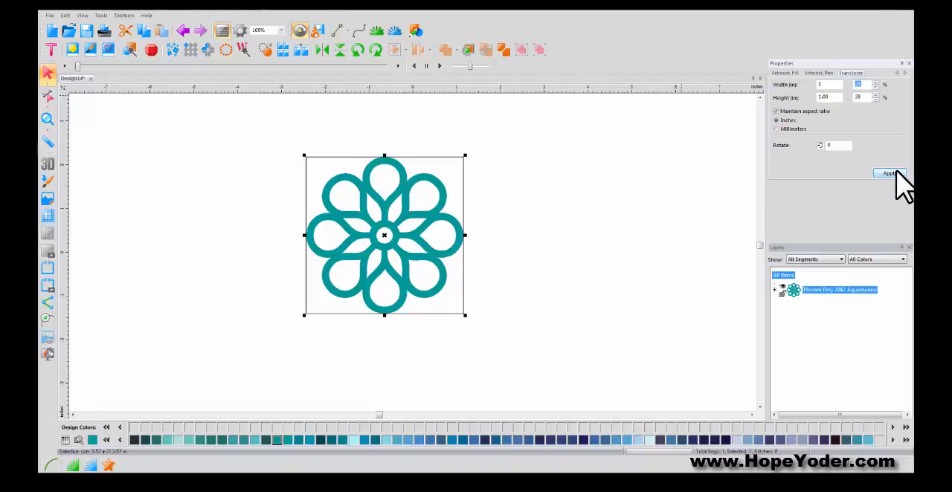
click(896, 173)
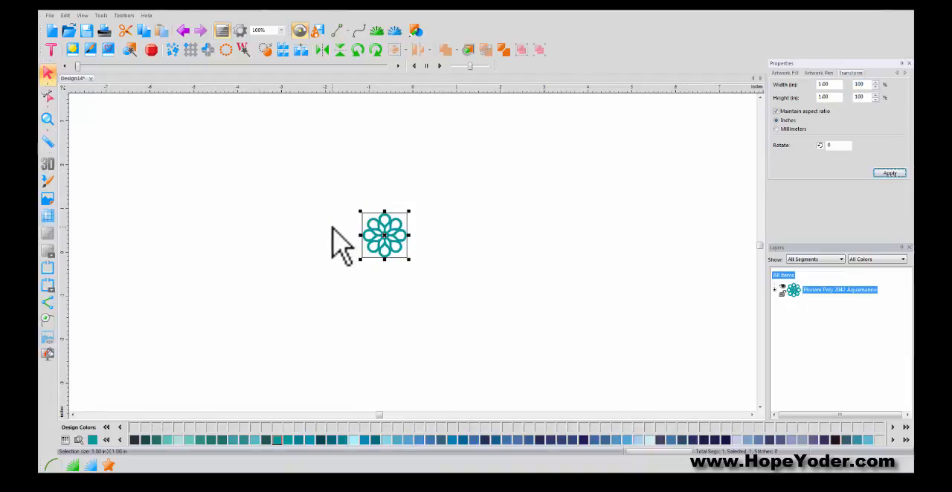
- Create a corner set of the flower with horizontal and vertical distances of -0.02 in
click(208, 50)
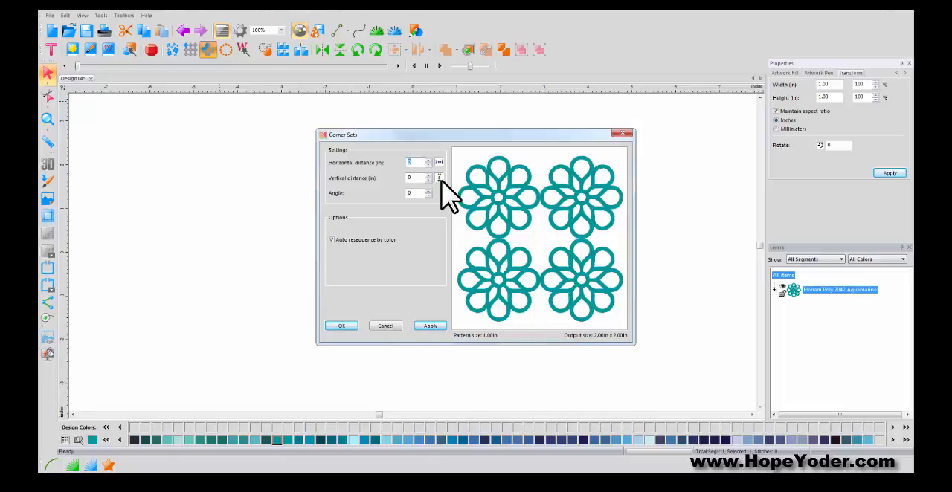
click(427, 166)
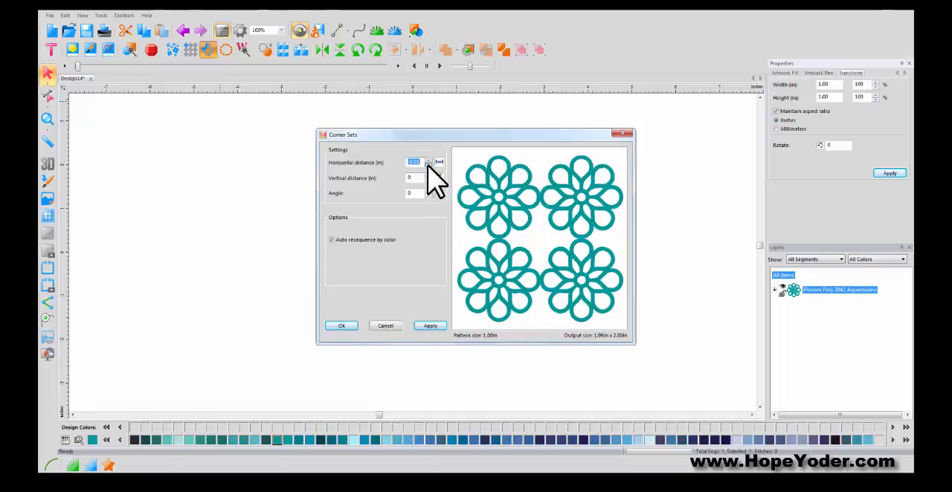
click(428, 166)
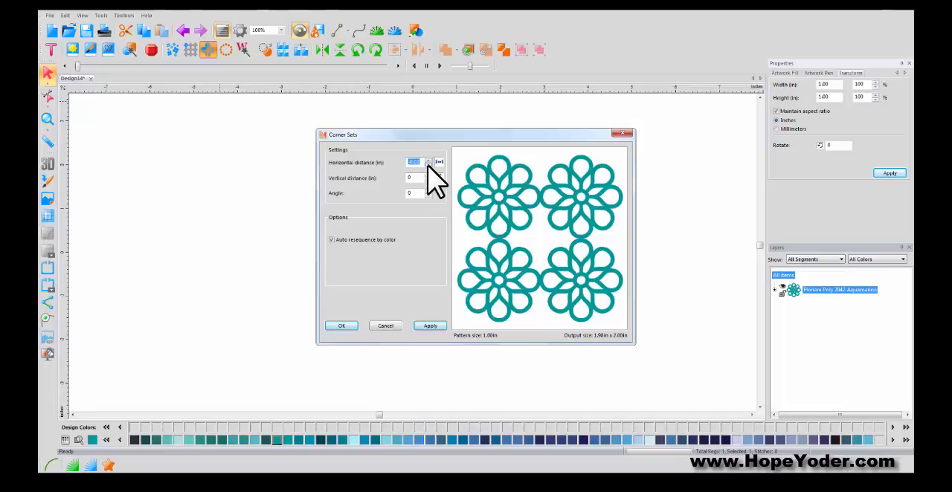
click(427, 181)
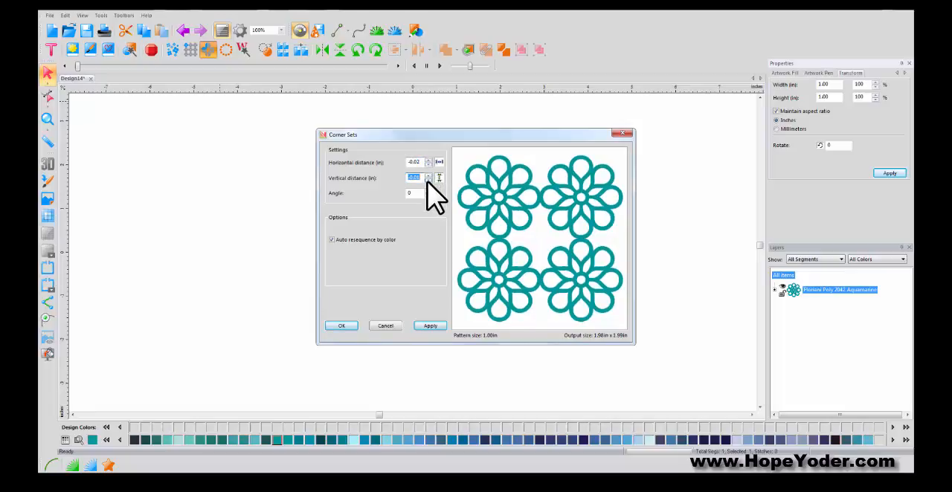
click(428, 181)
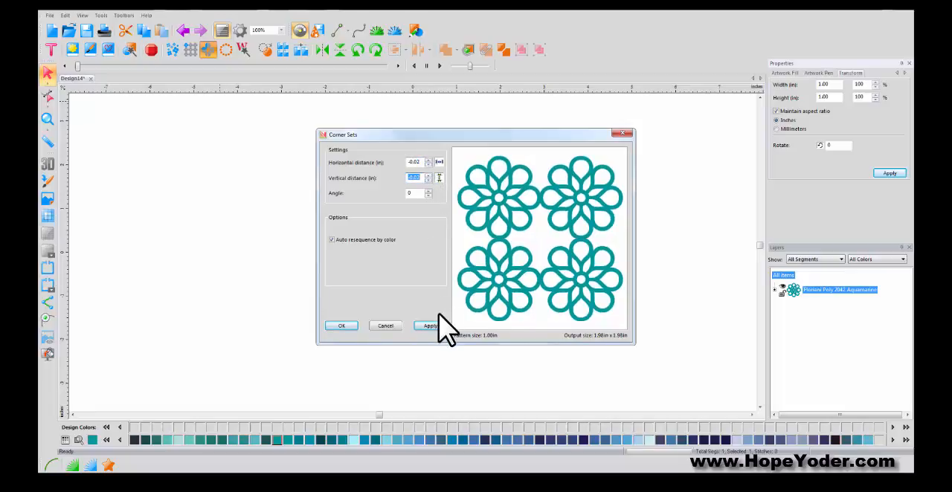
click(351, 328)
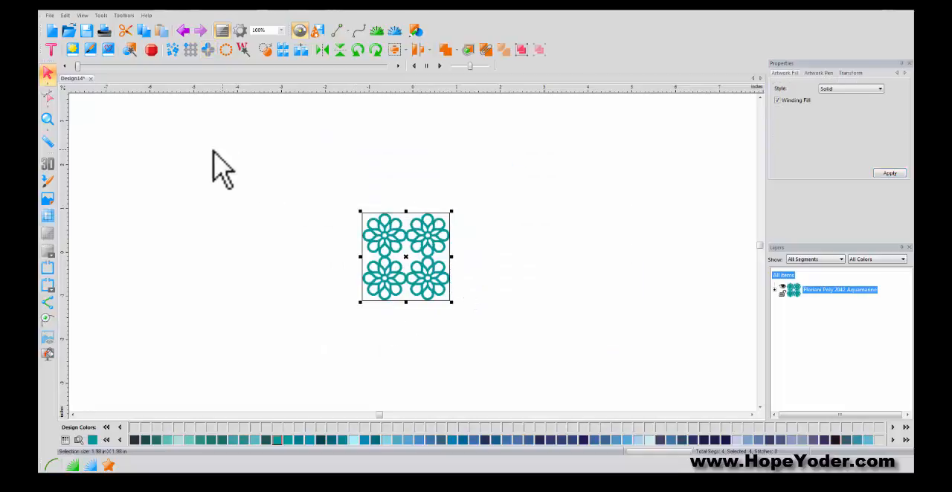
- Set the artwork fill style of the four flowers to None so only their outlines are drawn
click(50, 117)
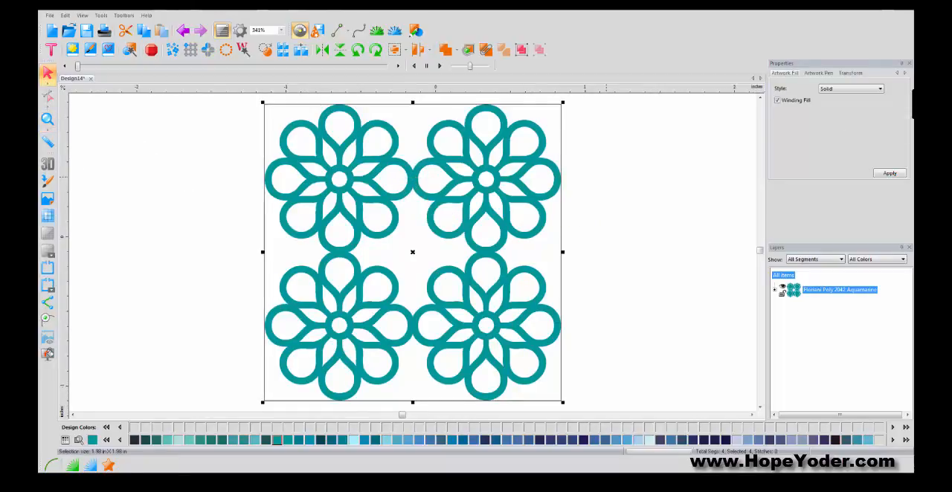
click(880, 88)
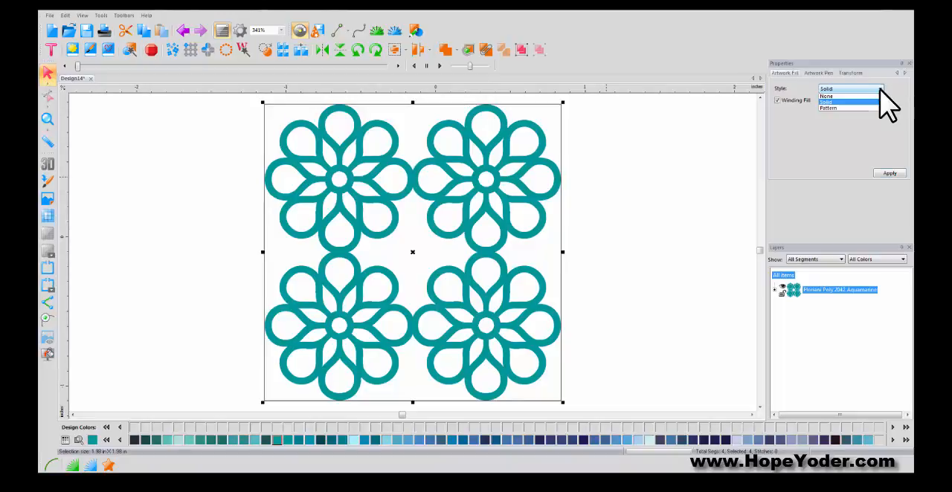
click(854, 97)
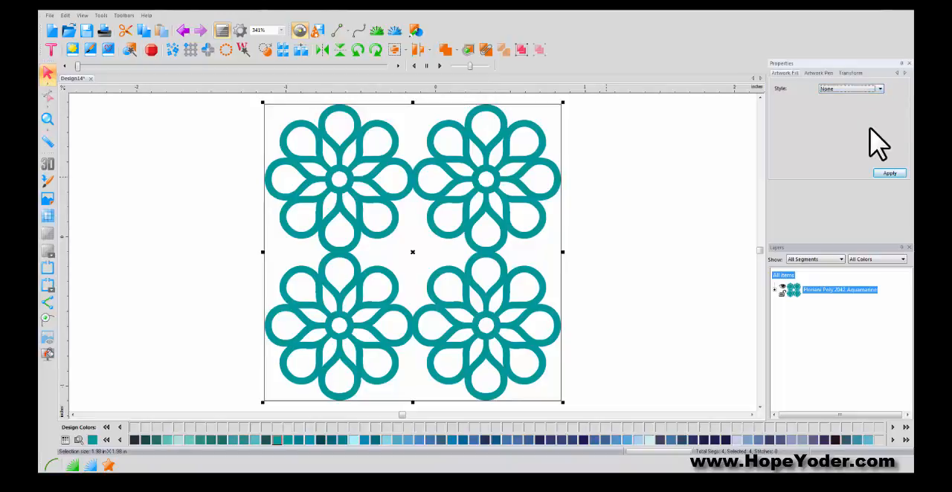
click(884, 173)
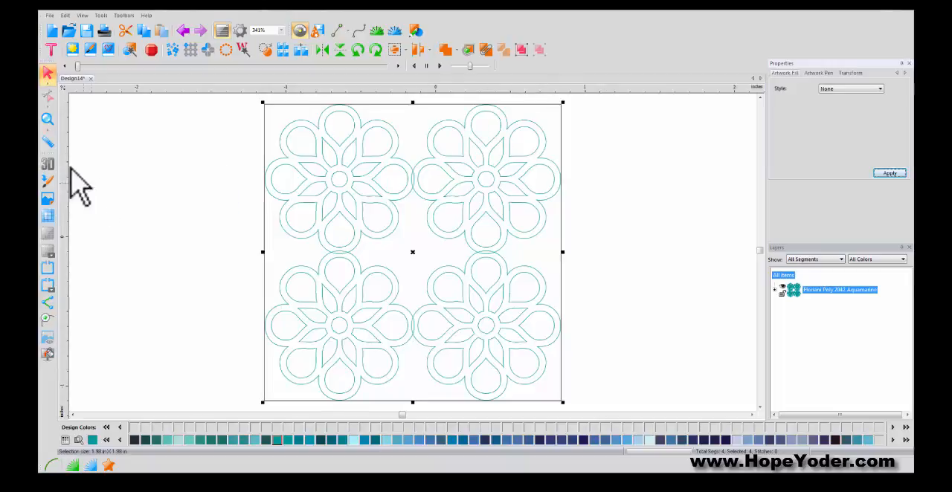
- Weld the four overlapping flower outlines into a single shape and inspect the joint between the upper two flowers
click(47, 119)
drag(387, 157, 466, 220)
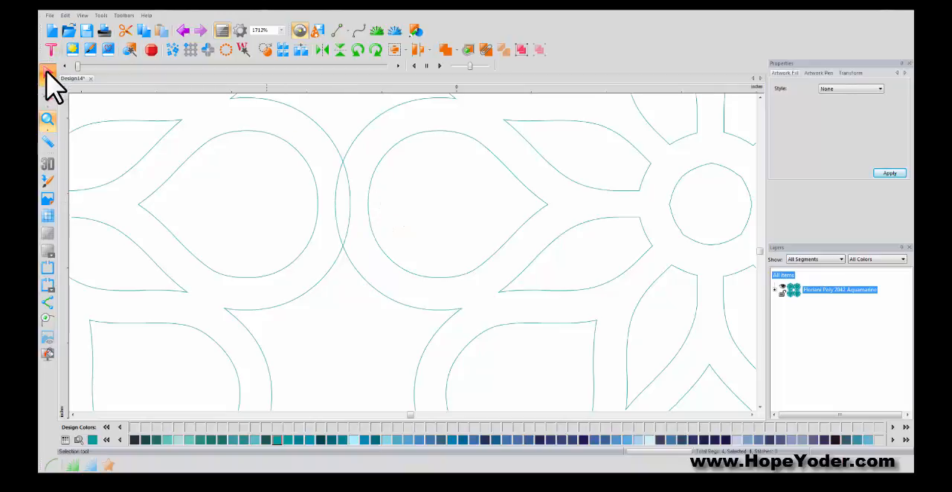
click(47, 73)
double_click(47, 117)
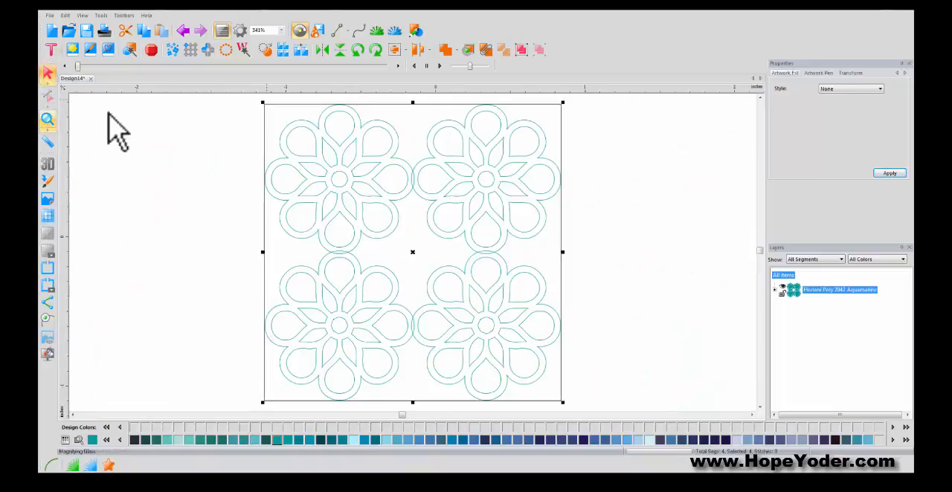
click(455, 51)
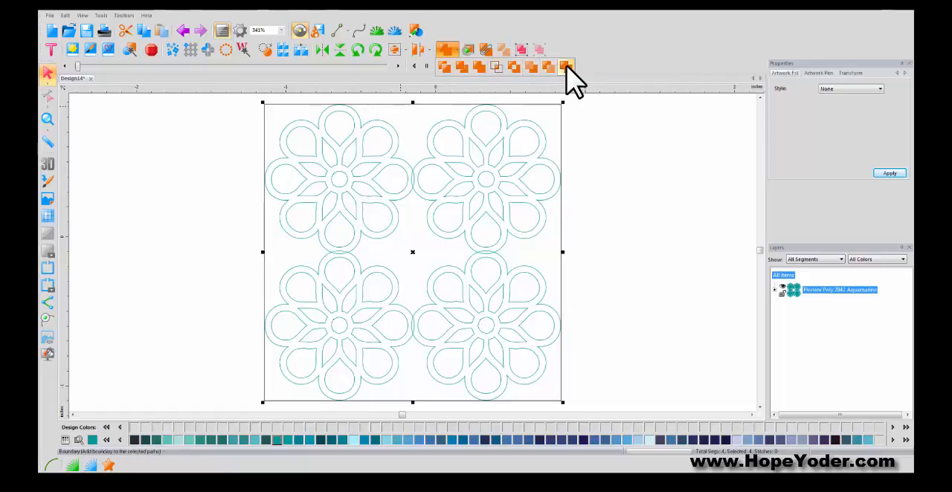
click(478, 68)
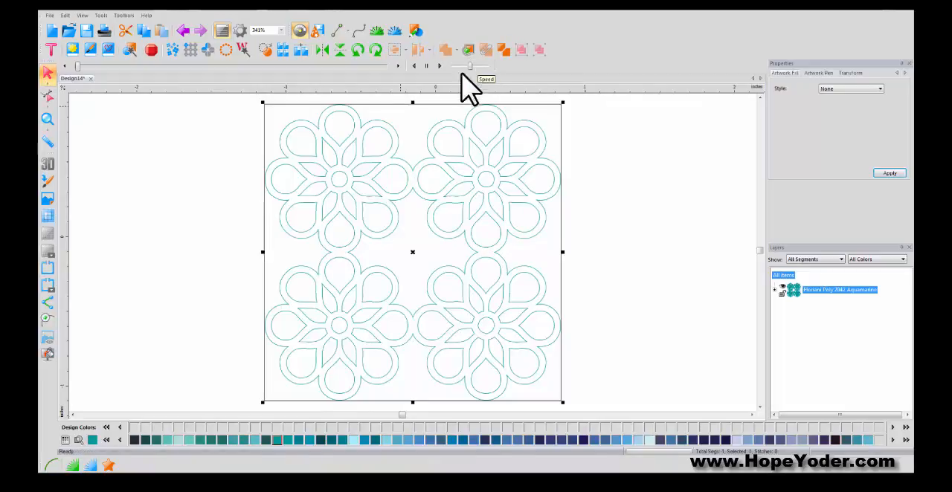
click(46, 119)
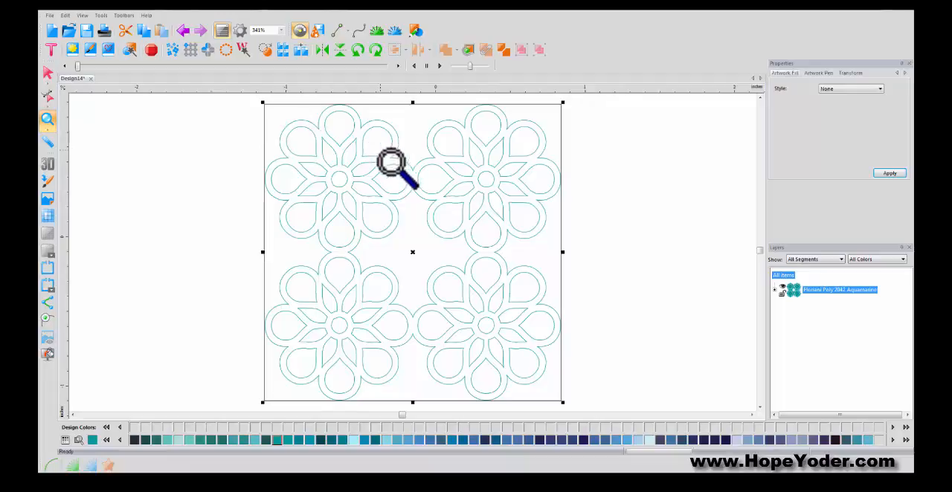
drag(380, 151, 442, 209)
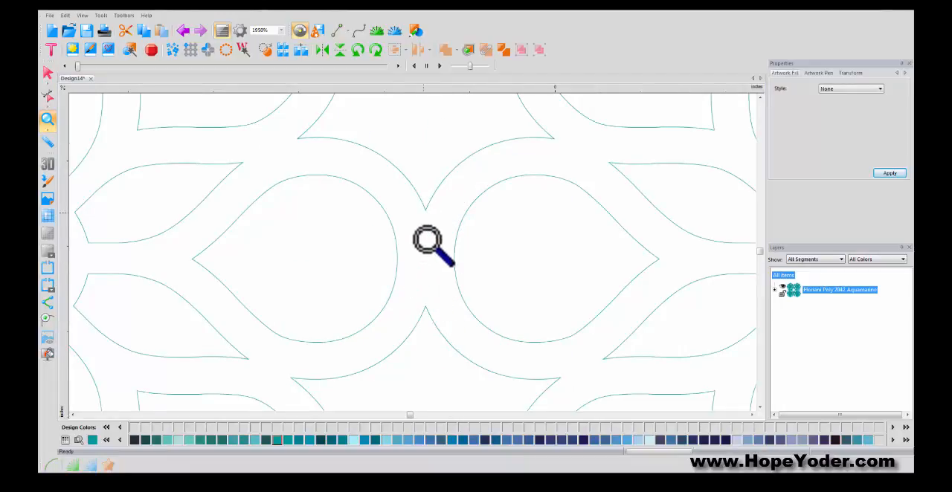
double_click(43, 119)
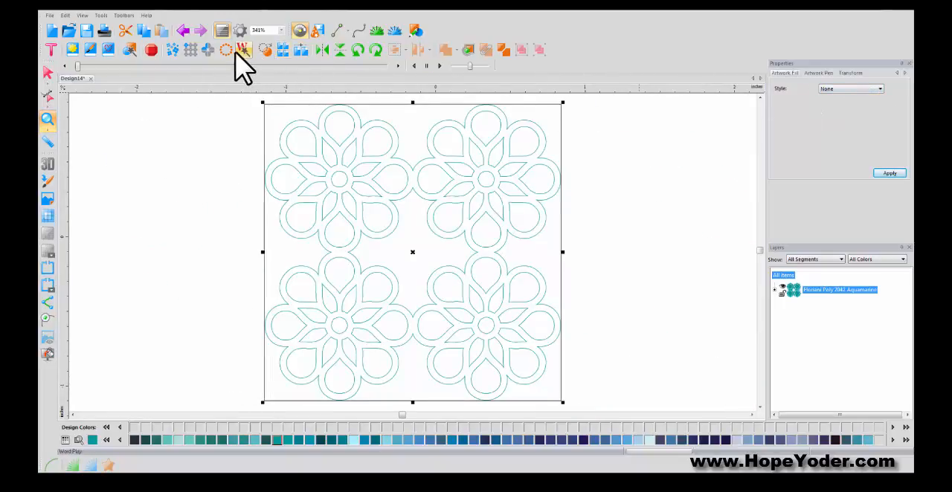
- Create a repetitive set of the welded flowers, 2 across and 2 down, with horizontal and vertical distances of -0.02 in
click(192, 54)
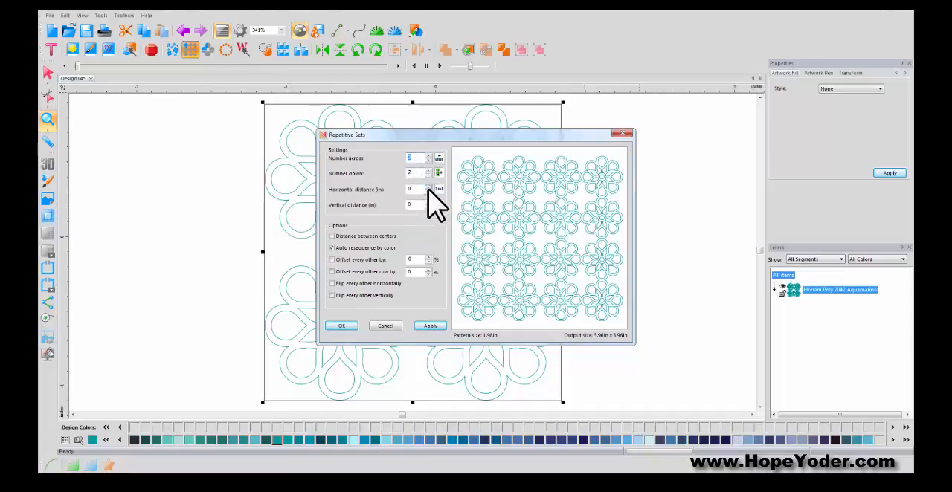
click(428, 190)
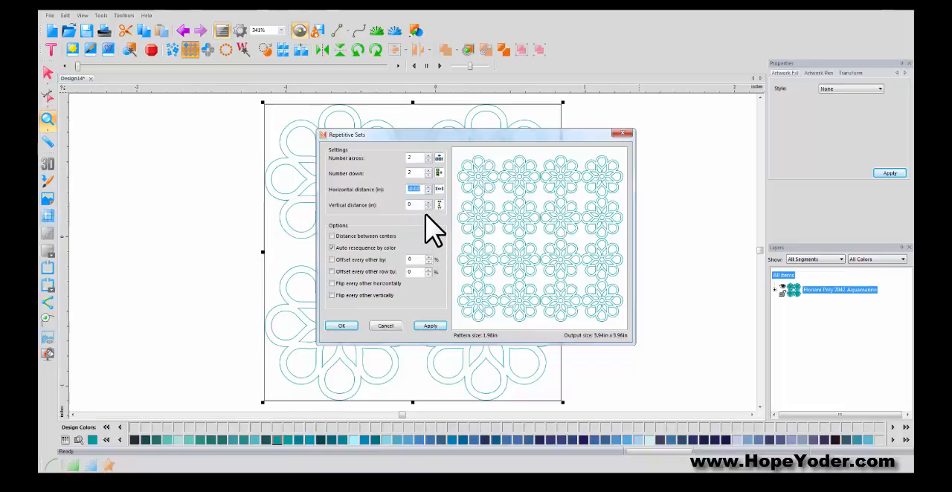
click(427, 208)
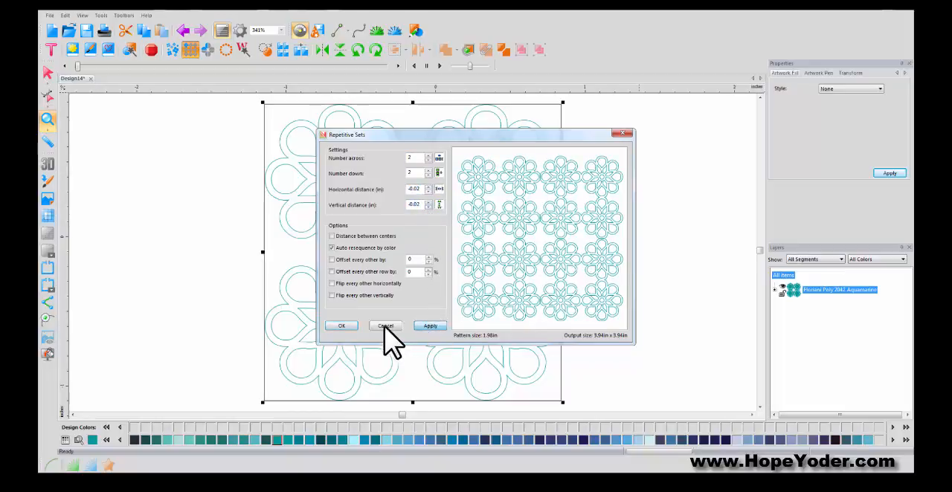
click(346, 325)
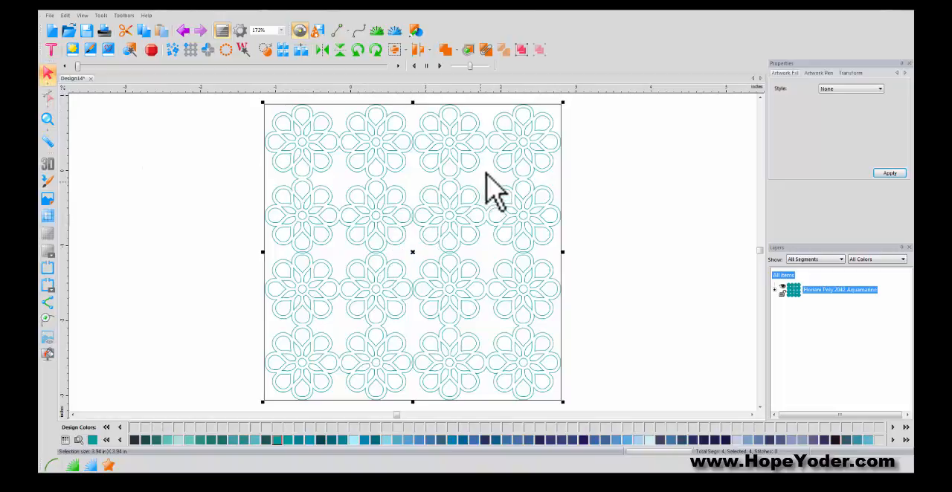
click(406, 204)
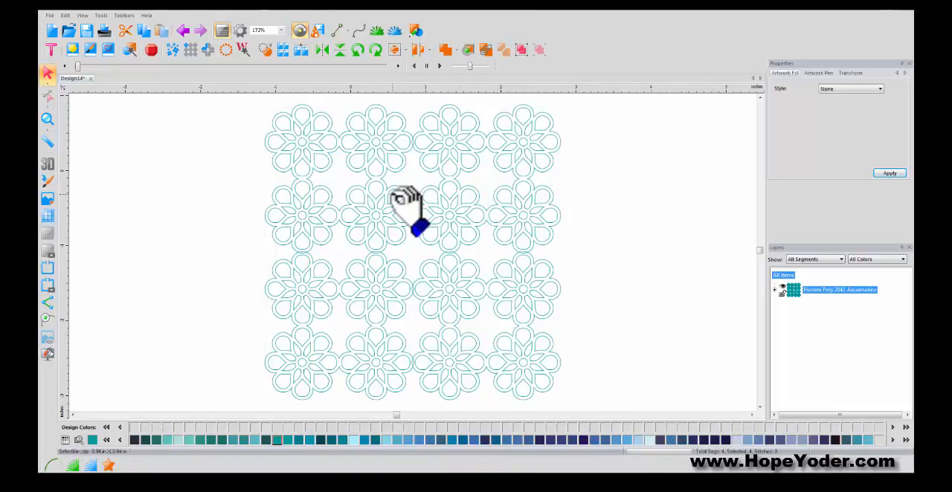
click(406, 204)
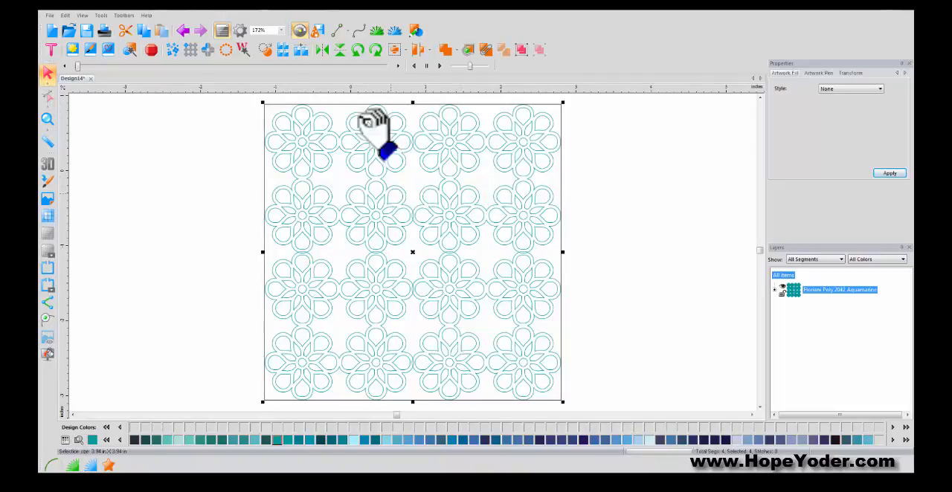
- Inspect an overlap between the repeated flower blocks and weld all four blocks into a single shape
click(48, 120)
click(434, 234)
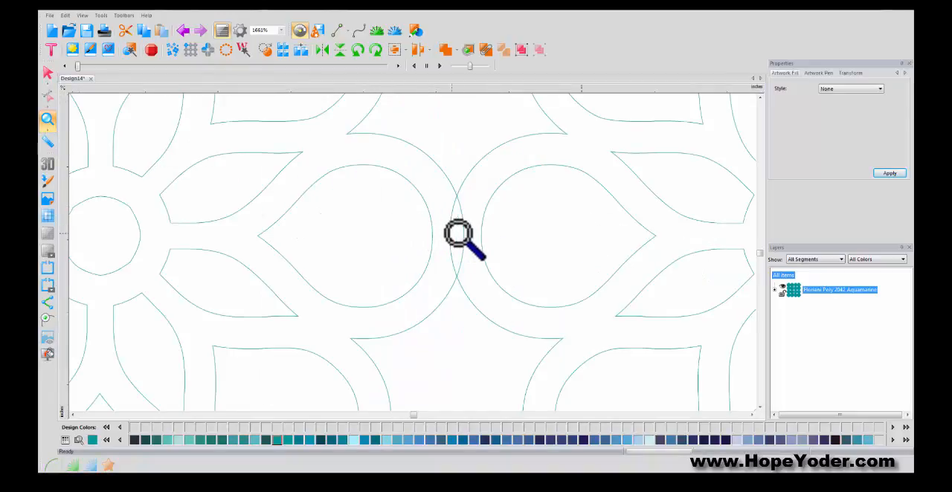
click(48, 72)
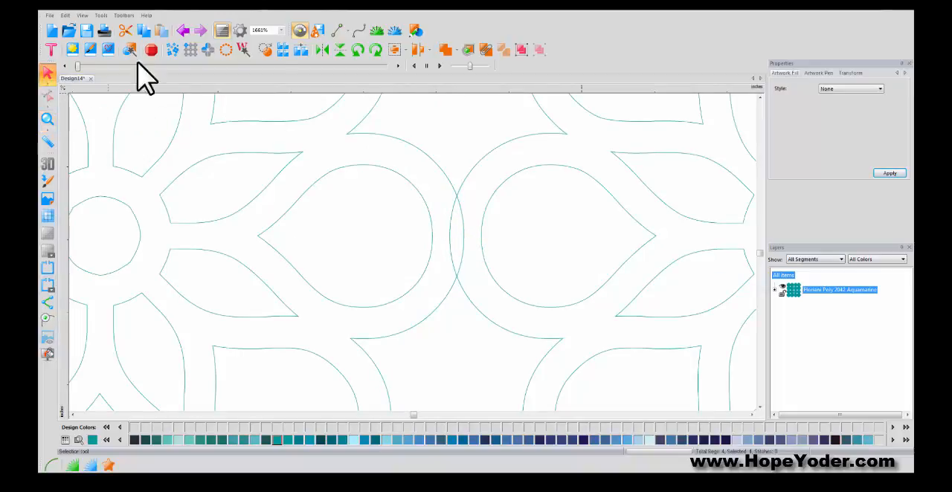
click(449, 52)
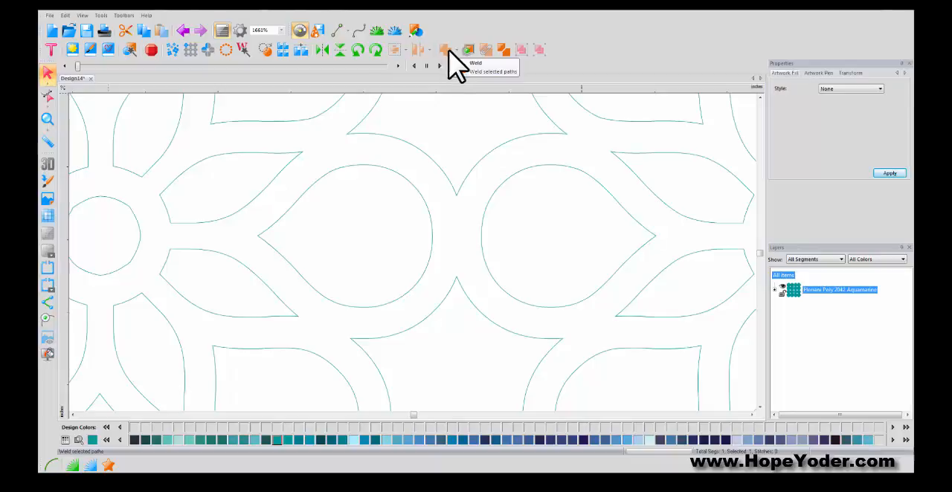
double_click(45, 117)
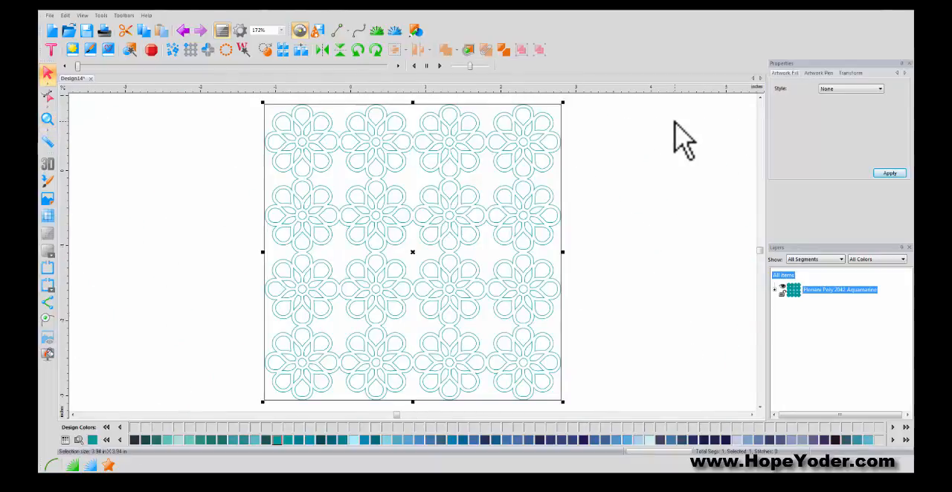
- Set the artwork fill style of the welded flower pattern to Solid
click(875, 89)
click(851, 99)
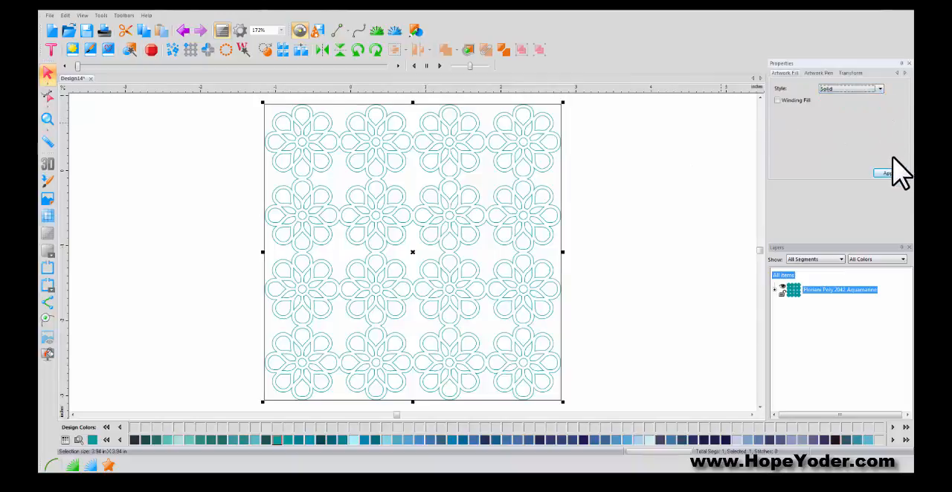
click(890, 174)
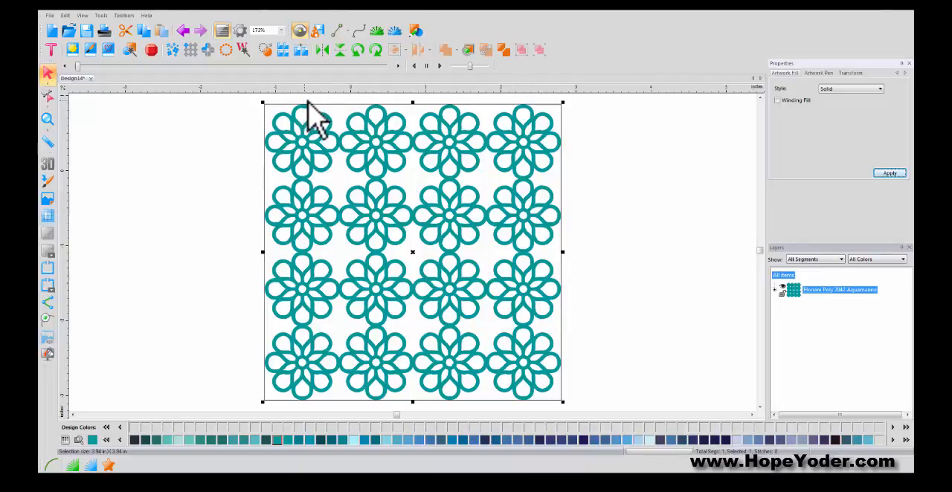
- Draw a rectangle about 2.00 in wide and 2.01 in high over the upper-left flowers
click(415, 30)
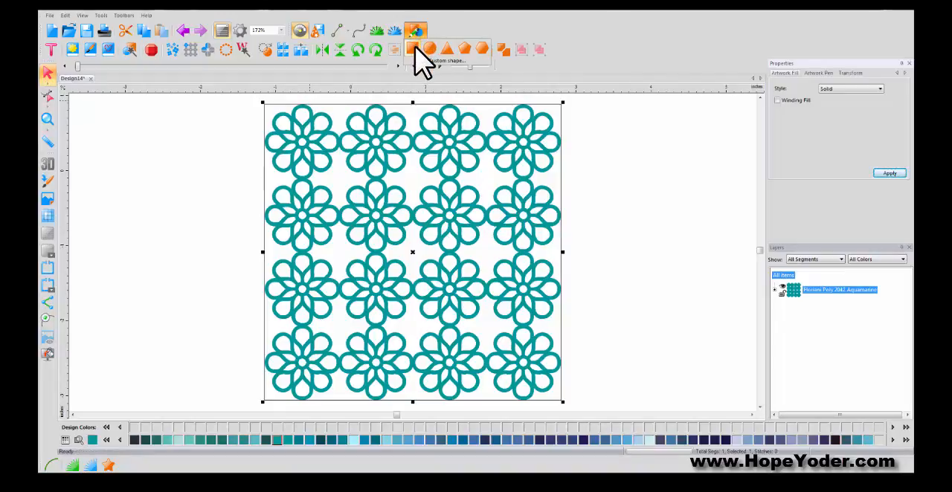
click(413, 49)
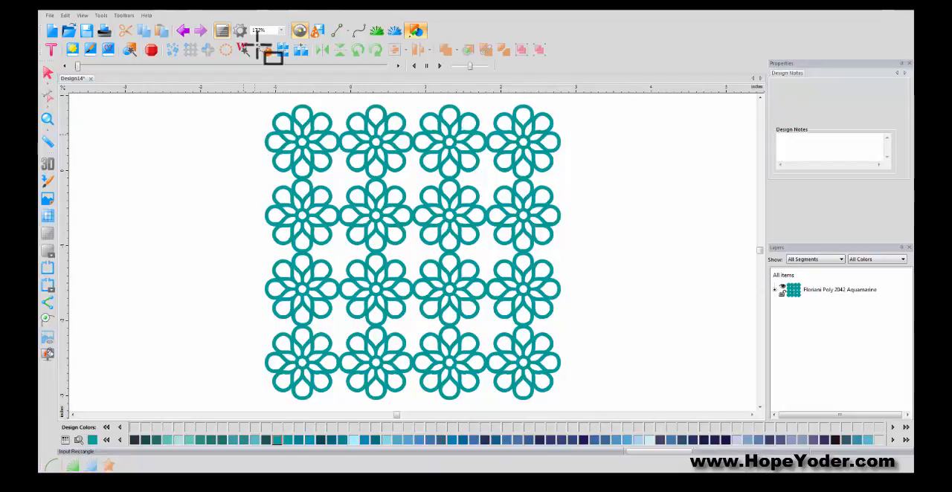
mouse_move(222, 106)
mouse_down()
mouse_move(351, 202)
mouse_move(376, 258)
mouse_up()
key(super)
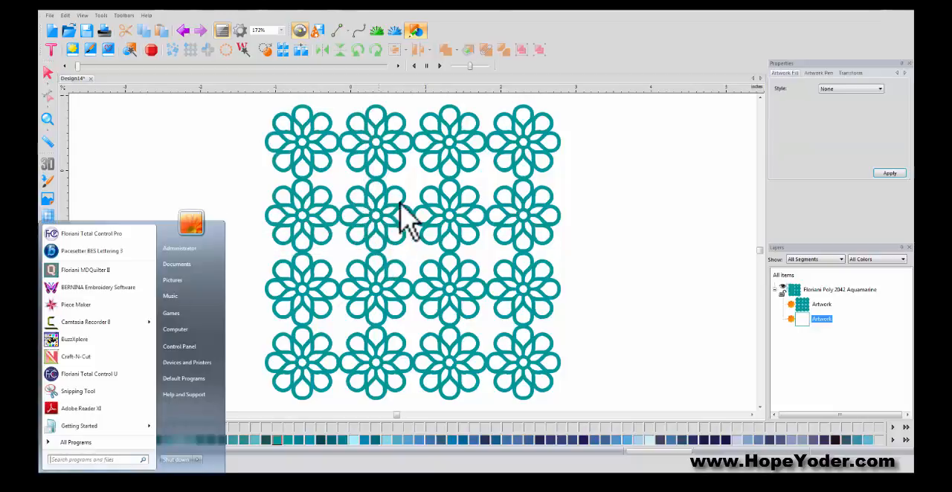
click(154, 165)
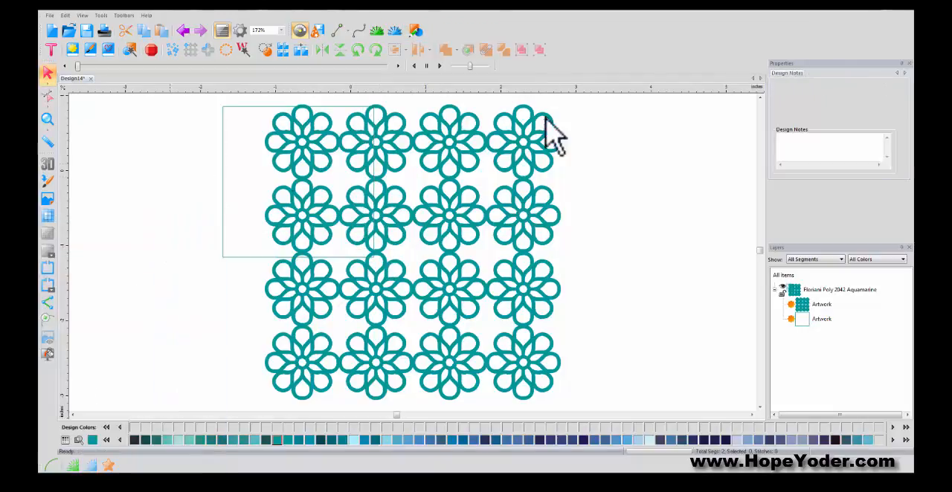
- Give the rectangle a Solid fill and recolor it with Floriani Poly 363 Columbia Blue
click(239, 108)
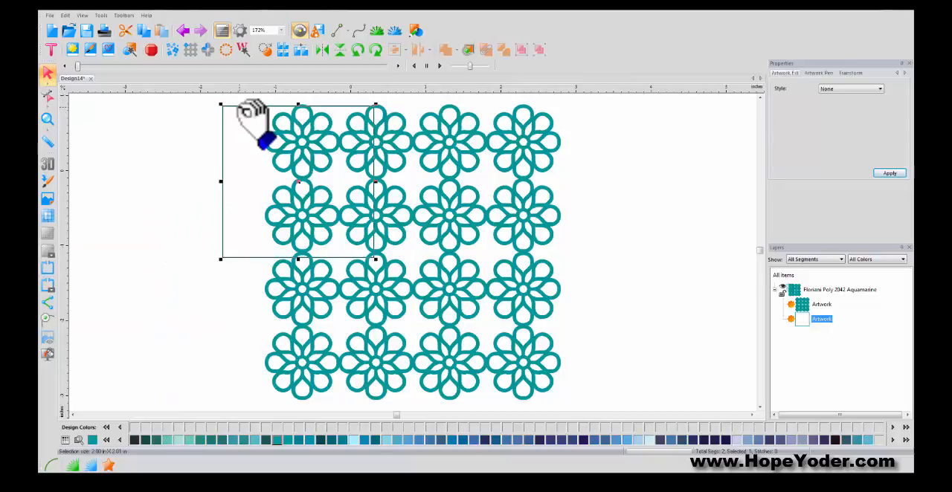
click(850, 72)
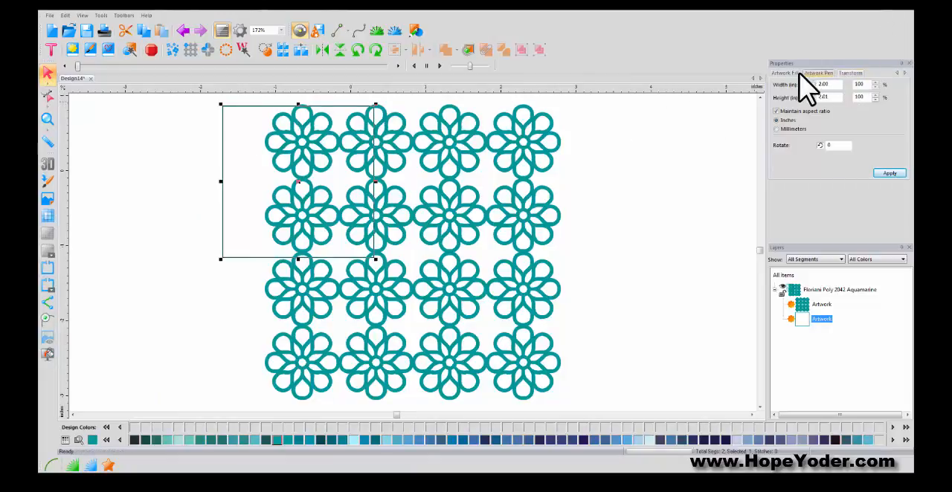
click(785, 73)
click(879, 89)
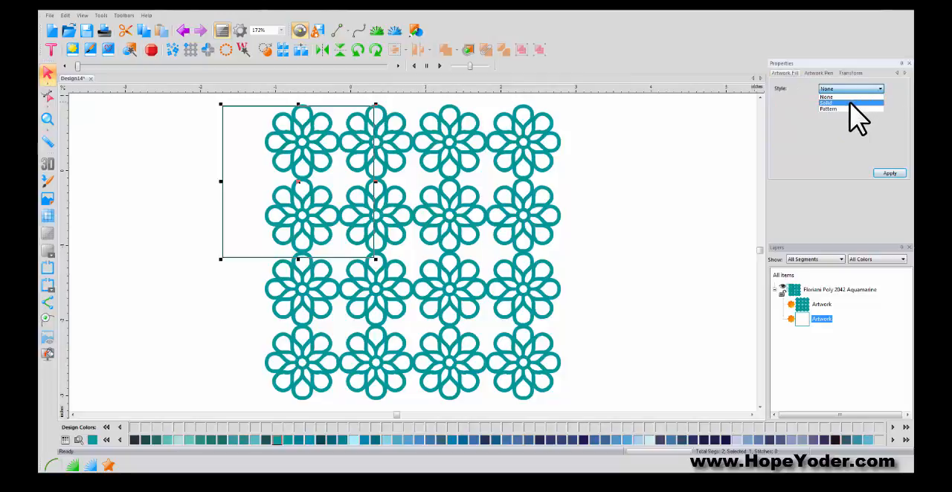
click(848, 103)
click(891, 174)
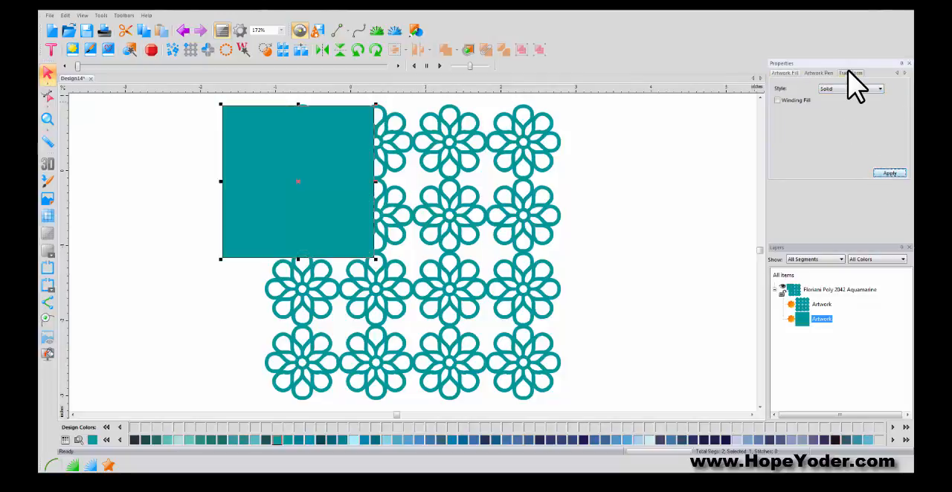
click(615, 439)
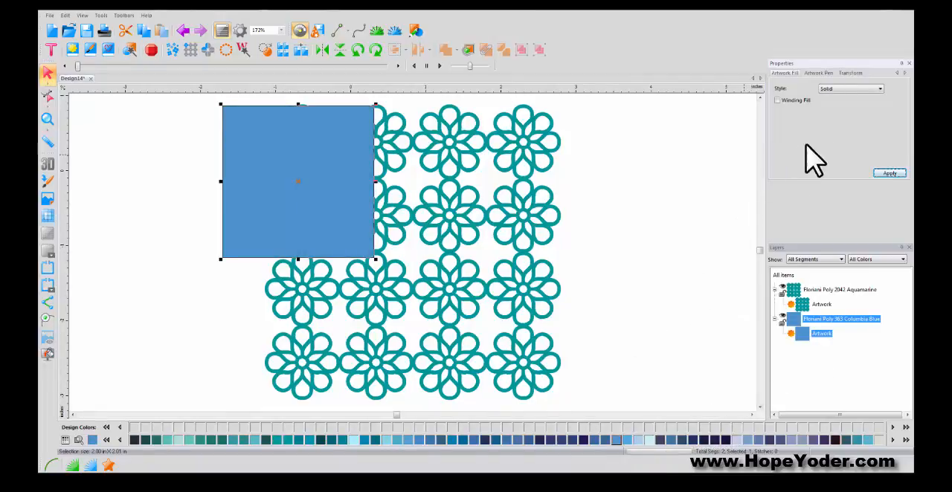
- Check the flower pattern's dimensions and resize the blue rectangle to 3.94 in by 3.94 in with the aspect ratio unlocked
click(849, 73)
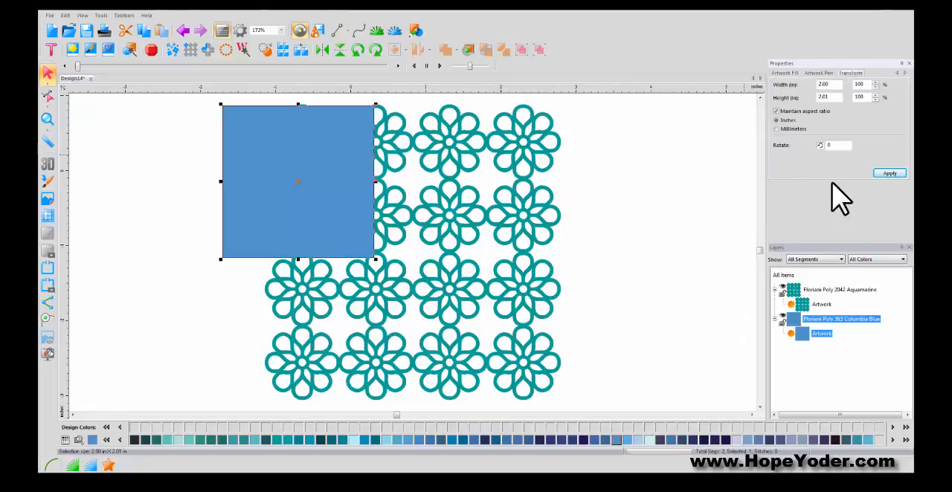
click(833, 292)
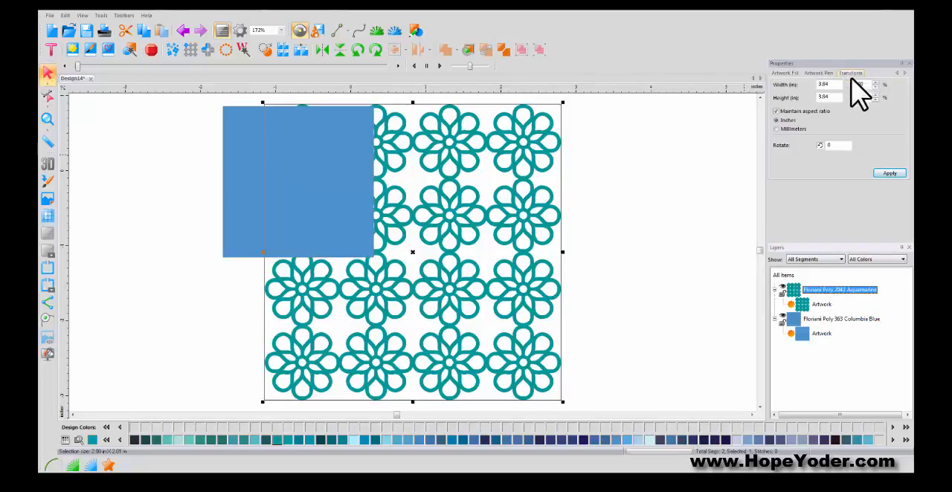
click(837, 321)
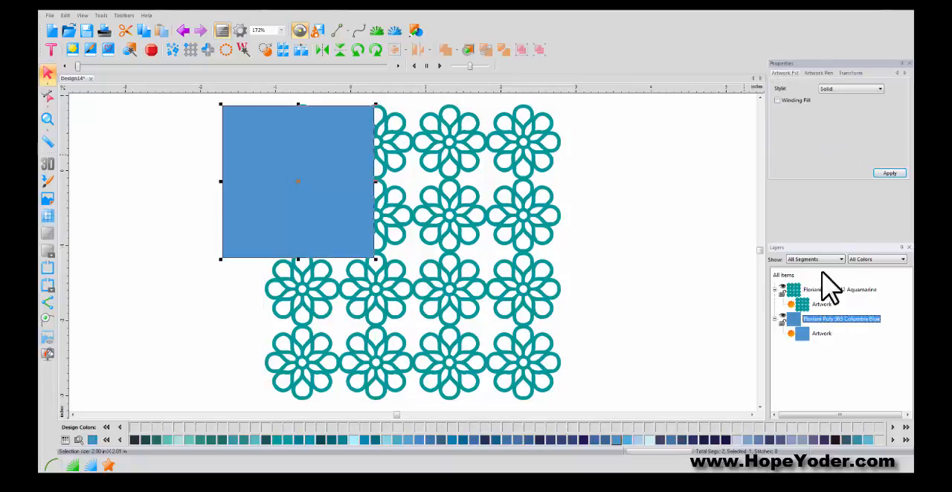
click(850, 73)
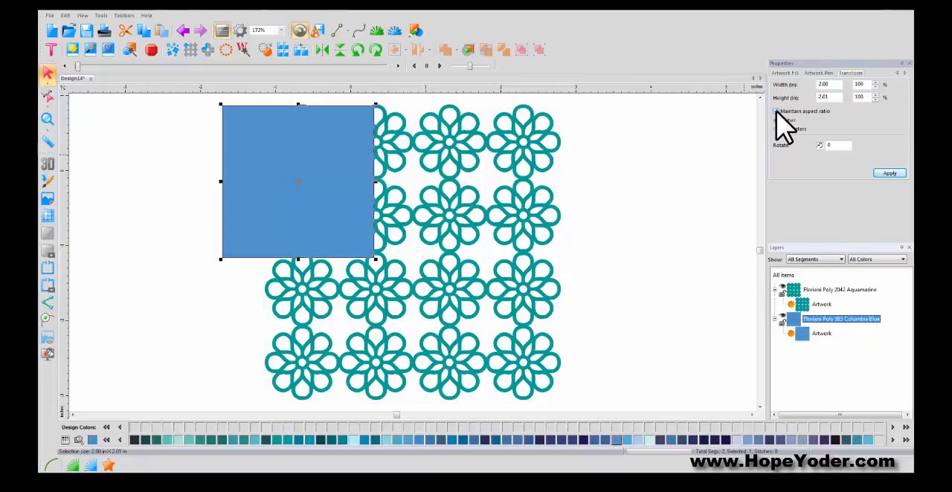
drag(839, 85, 794, 83)
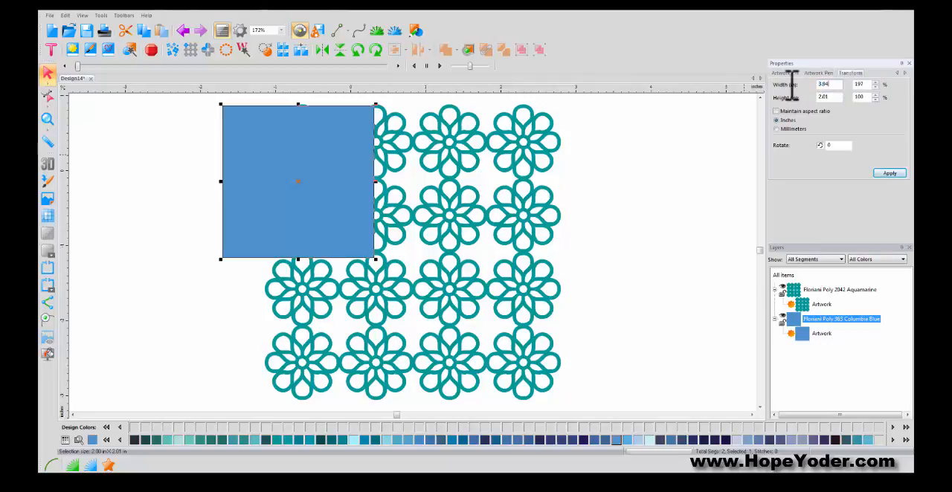
key(Tab)
text(3.94)
click(889, 172)
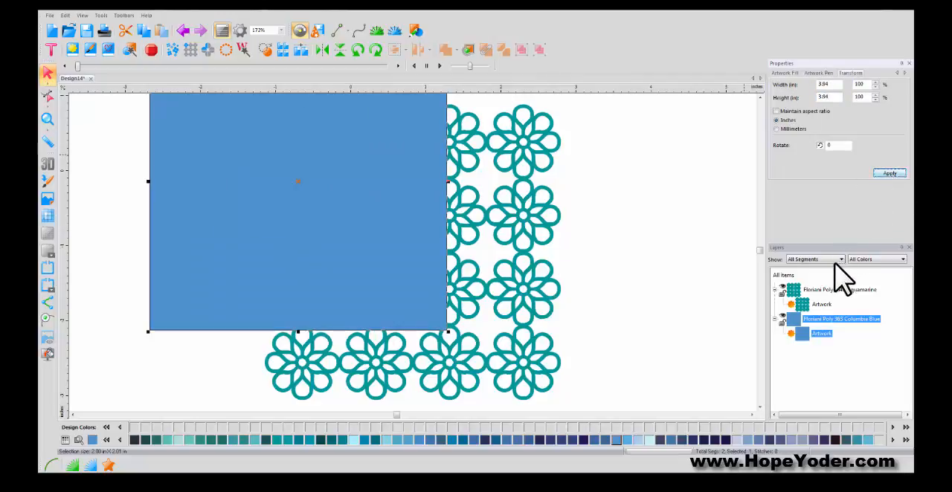
- Select all items and center the blue rectangle and the flower pattern on each other
click(786, 276)
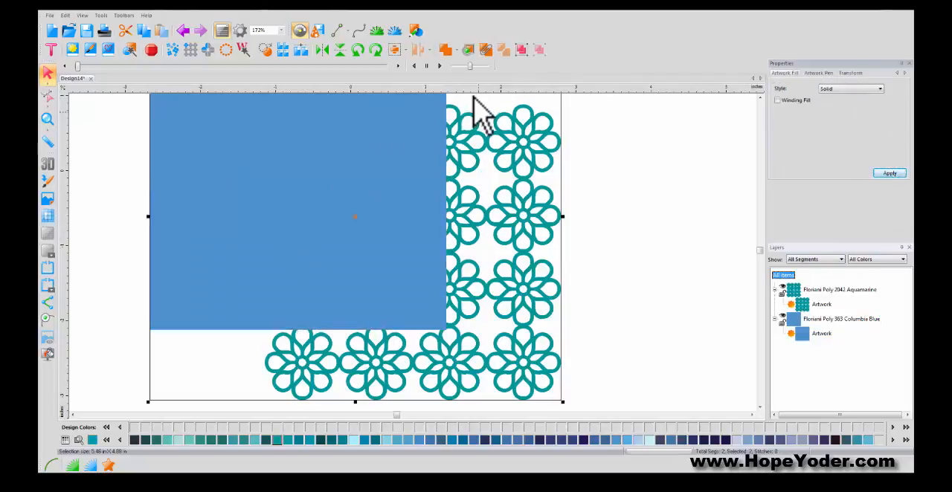
click(404, 51)
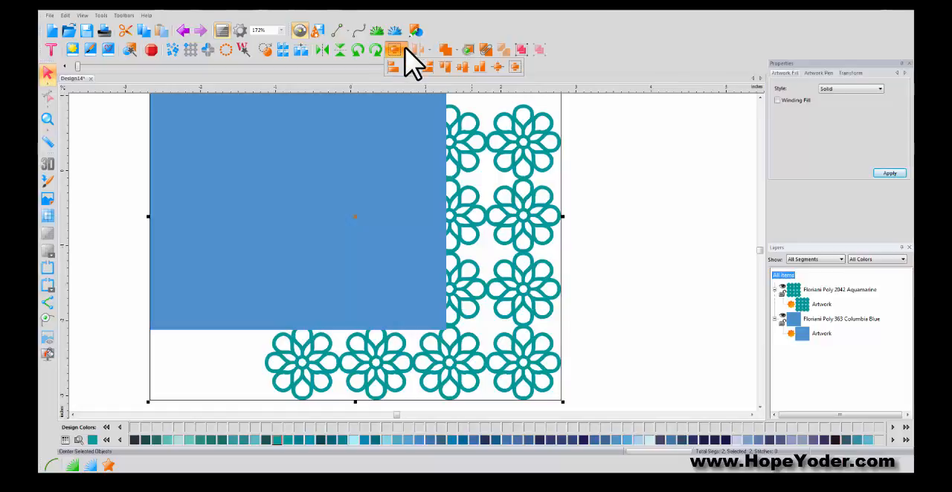
click(516, 67)
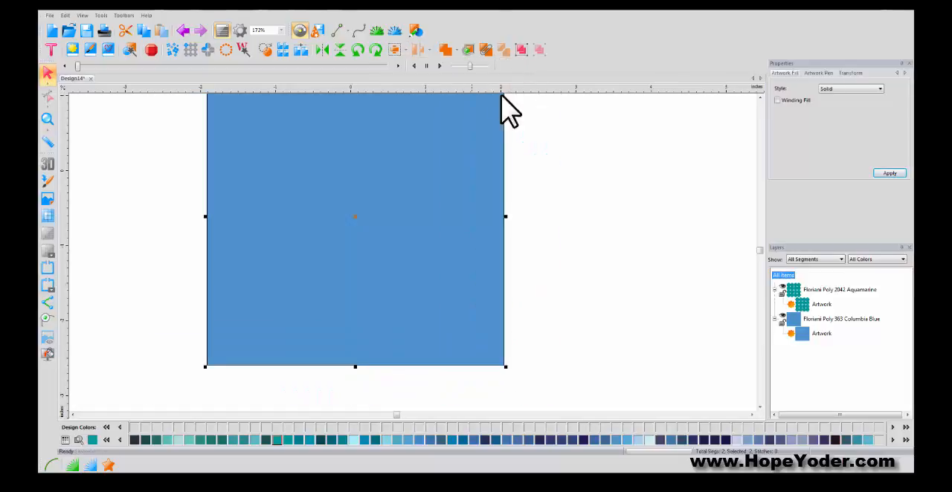
click(47, 117)
- Move the blue rectangle to first in the layer order so it lies behind the flower pattern
right_click(367, 191)
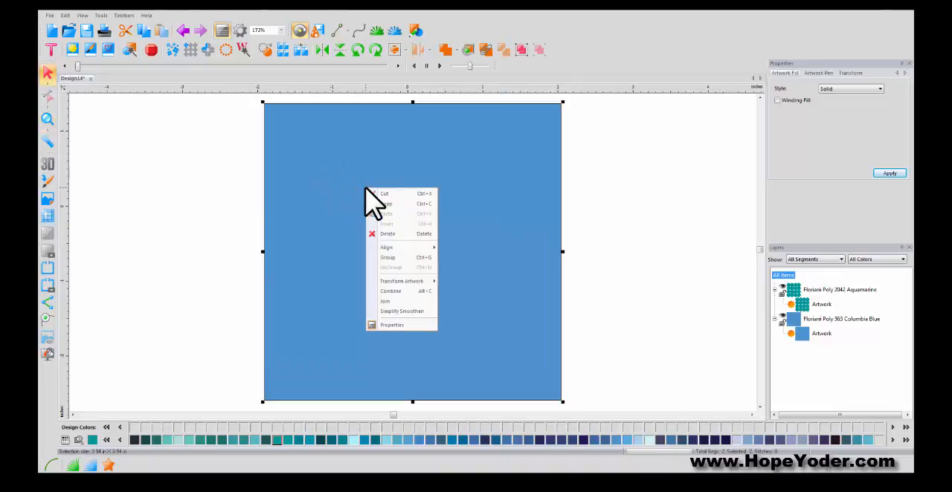
click(813, 361)
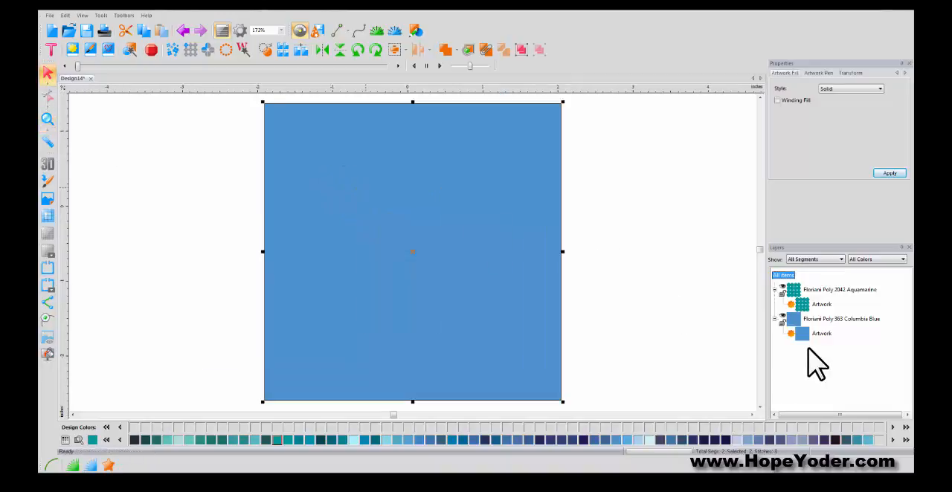
click(819, 333)
right_click(497, 260)
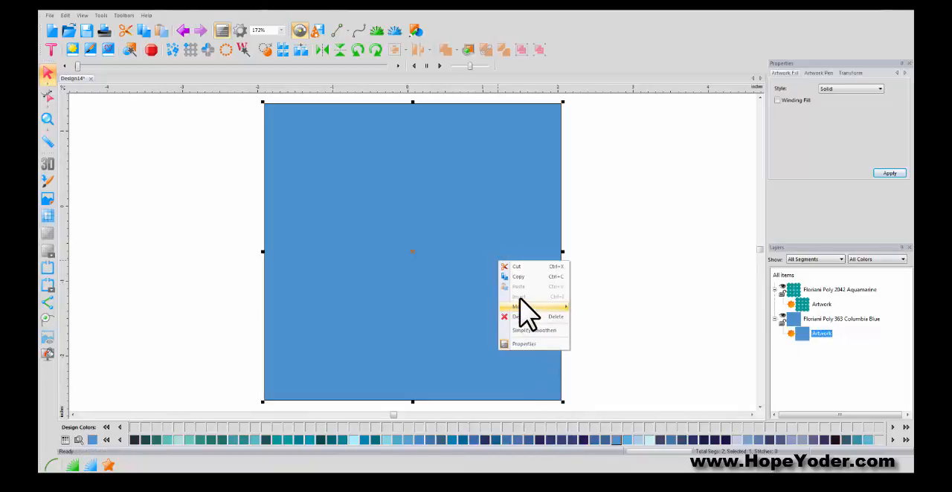
mouse_move(534, 307)
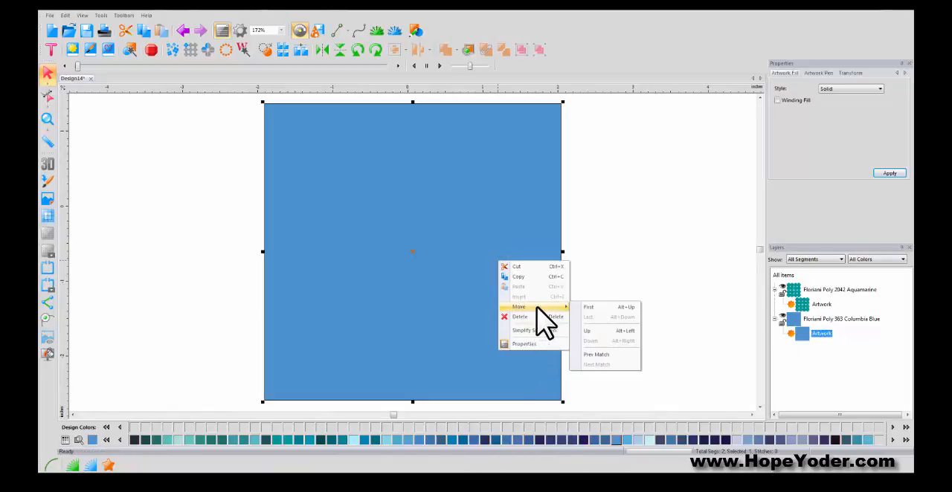
click(588, 307)
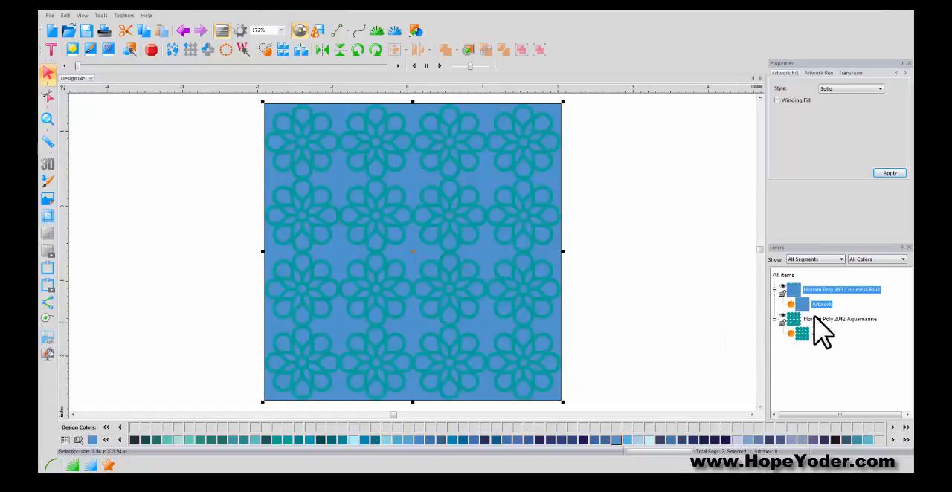
- Recolor the background rectangle with Floriani Poly 361 Light Blue and enlarge it to 104% with the aspect ratio maintained
click(650, 440)
click(643, 355)
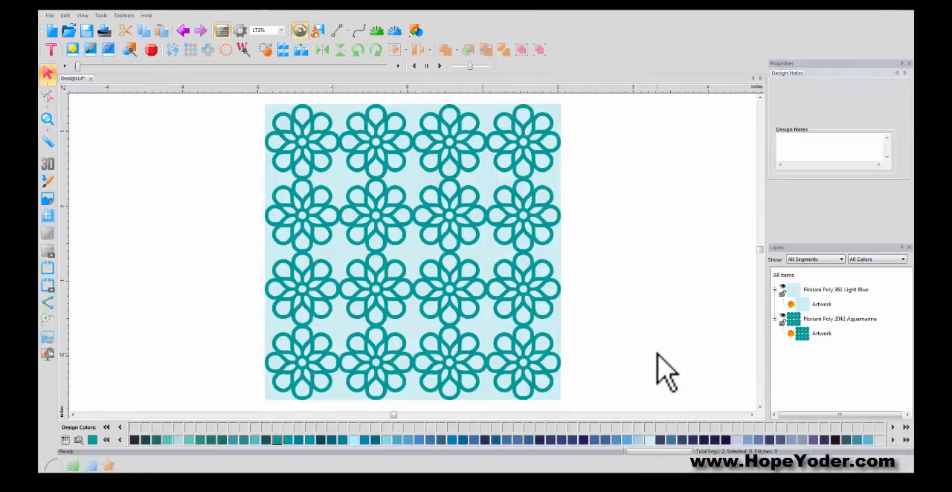
click(816, 290)
click(848, 73)
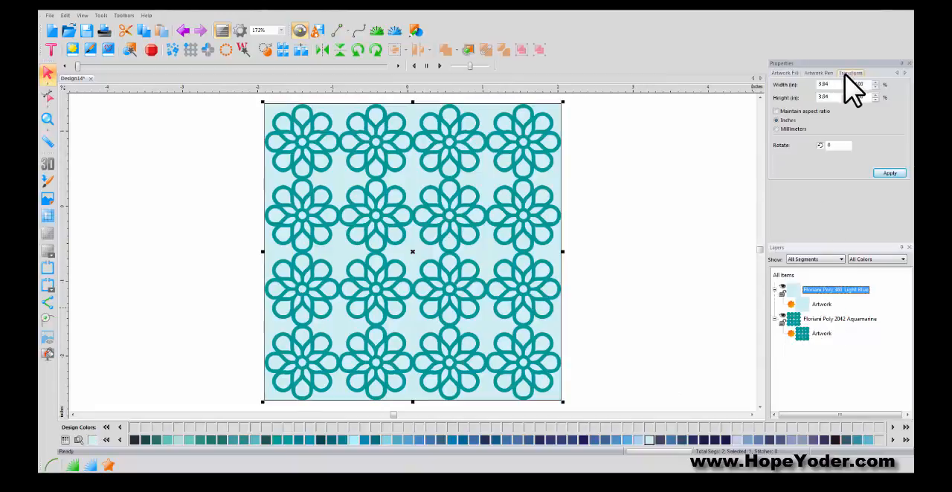
click(776, 112)
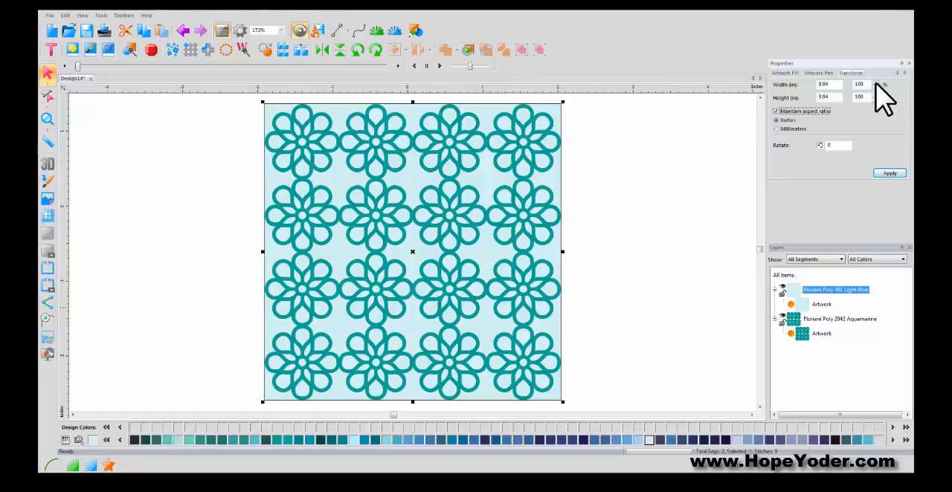
click(889, 174)
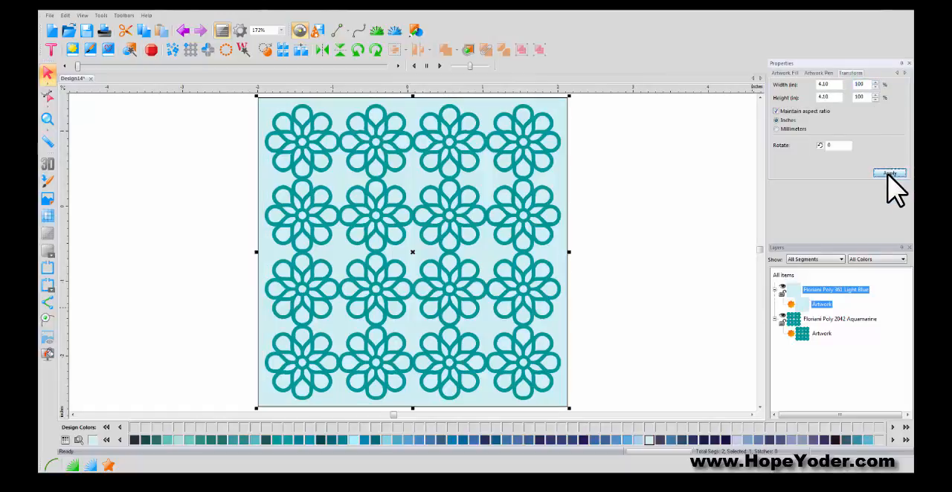
click(678, 186)
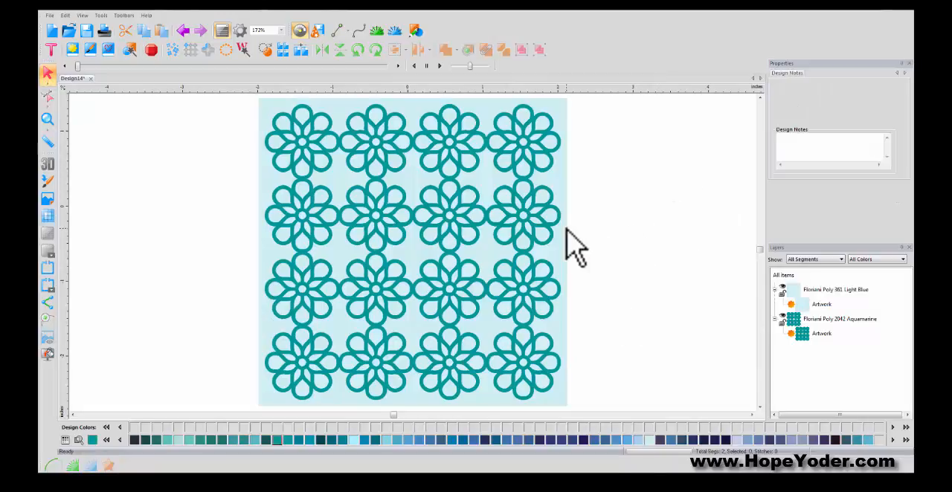
- Collapse the Light Blue and Aquamarine color groups in the layer list
click(773, 290)
click(775, 304)
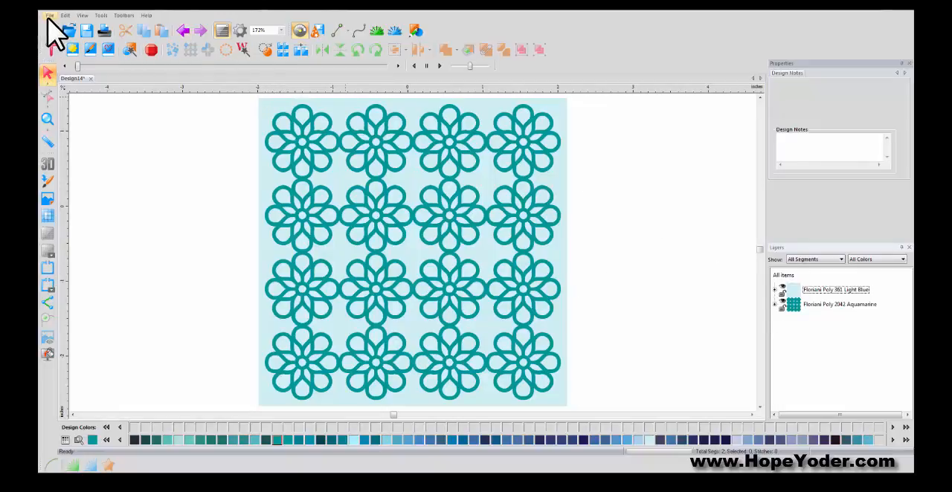
- Try exporting the artwork to the Desktop as "name it", view the available file types, and cancel without saving
click(49, 15)
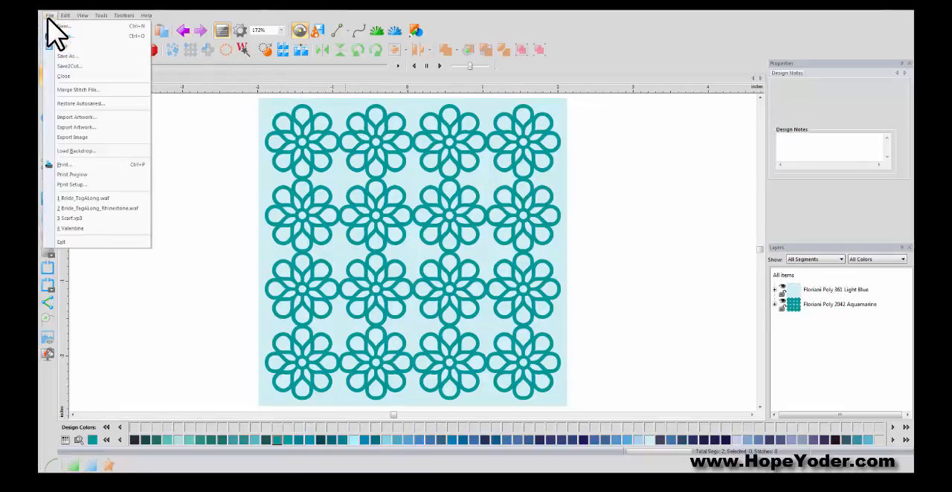
click(77, 127)
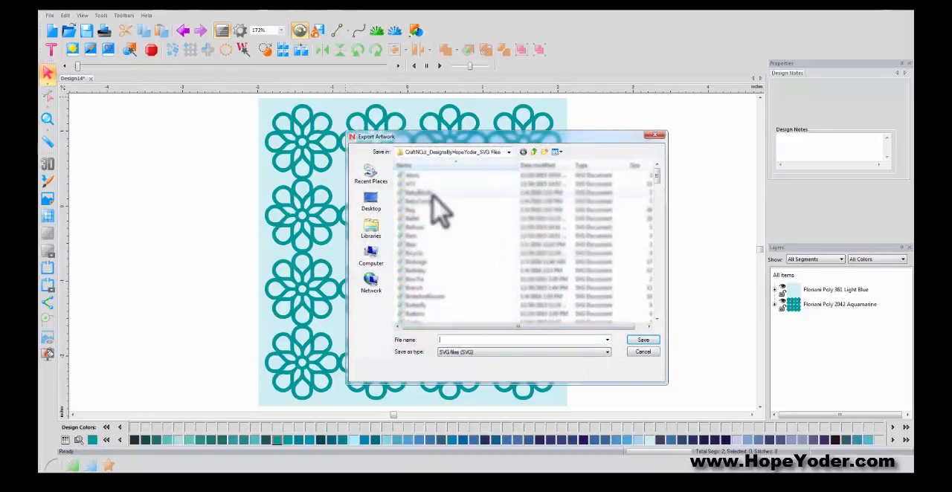
click(378, 205)
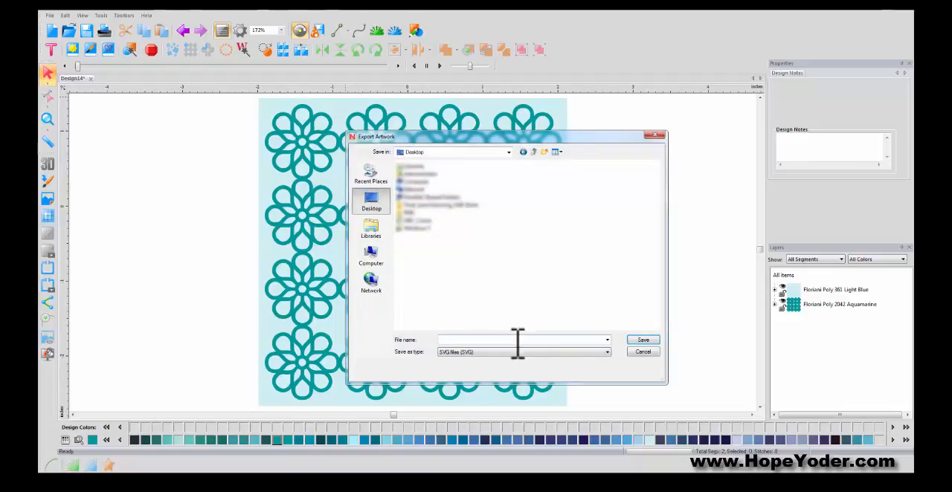
click(518, 340)
text(name it)
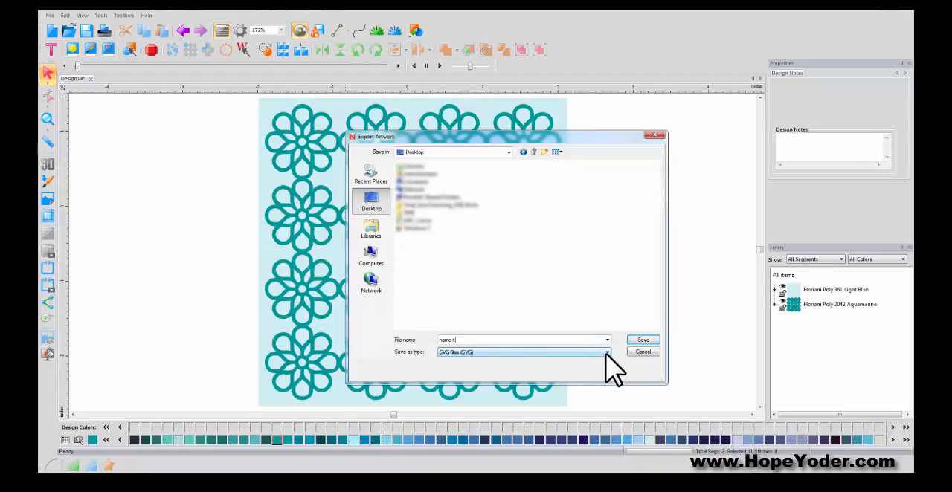
click(605, 353)
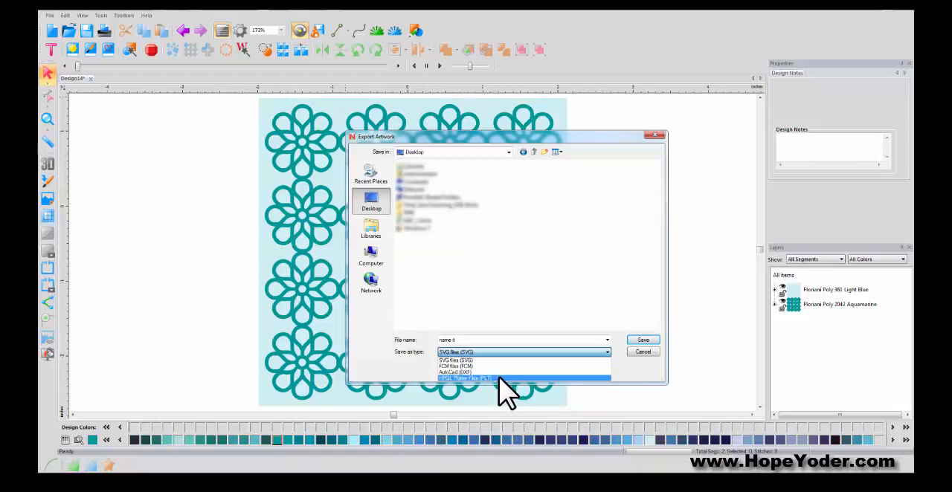
click(644, 353)
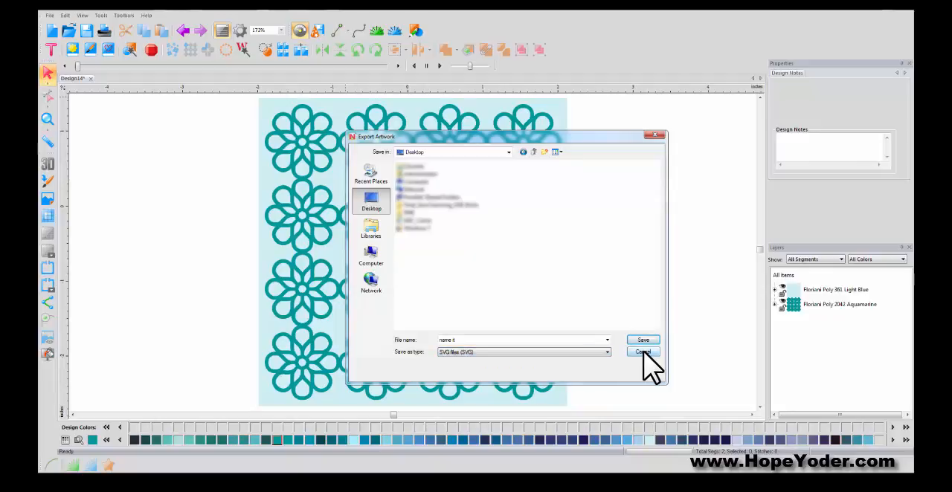
click(645, 353)
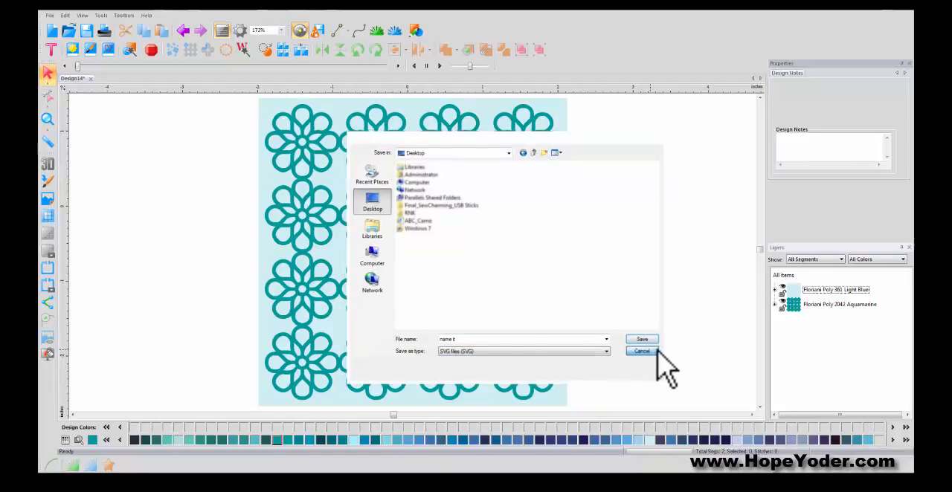